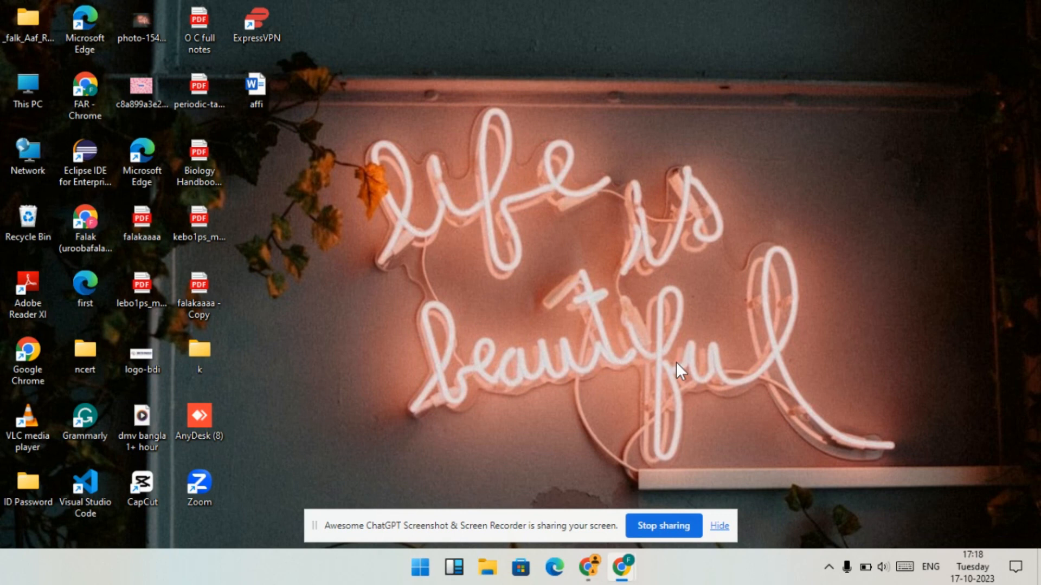
- Open the browser and go to the Canva website through a Google search for canva
{"action": "left_click", "coordinate": [588, 567]}
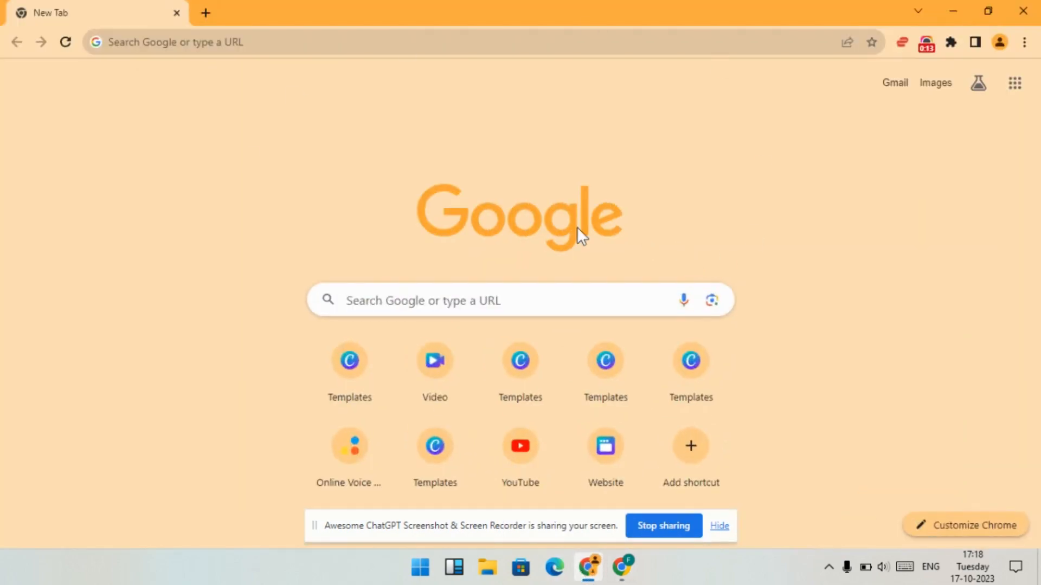
{"action": "left_click", "coordinate": [472, 306]}
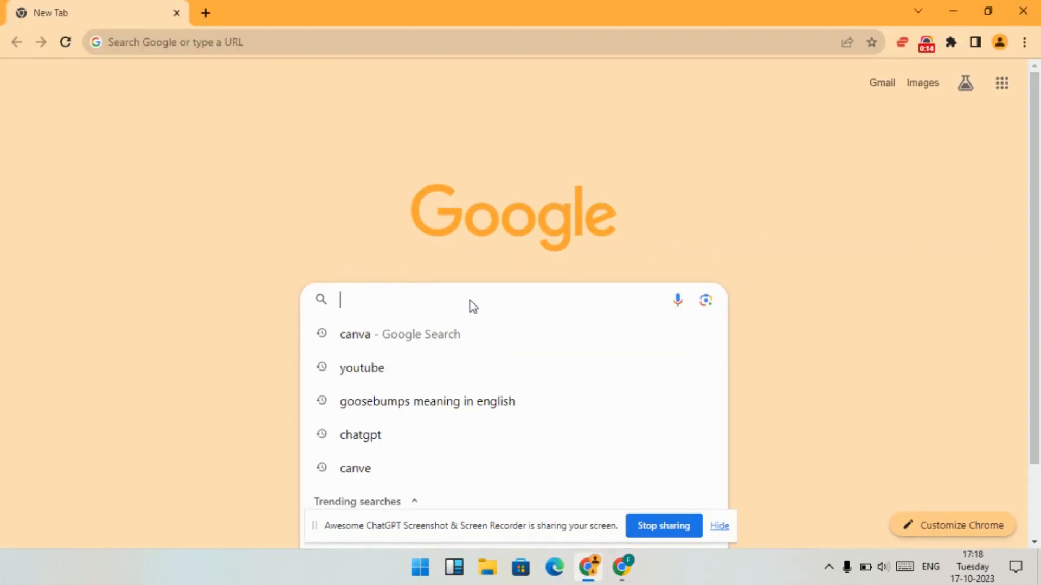
{"action": "left_click", "coordinate": [441, 336]}
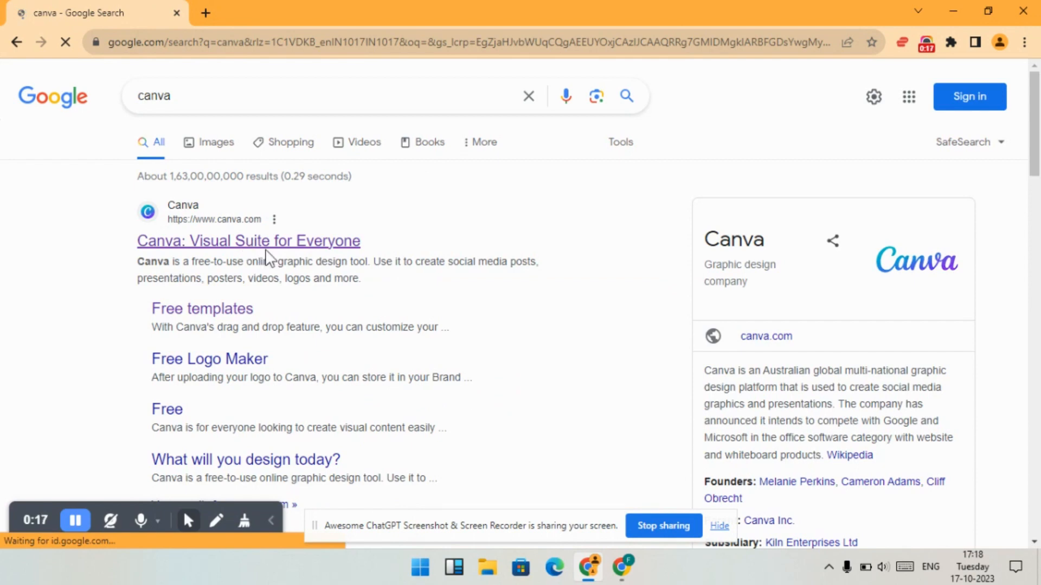
{"action": "left_click", "coordinate": [266, 251]}
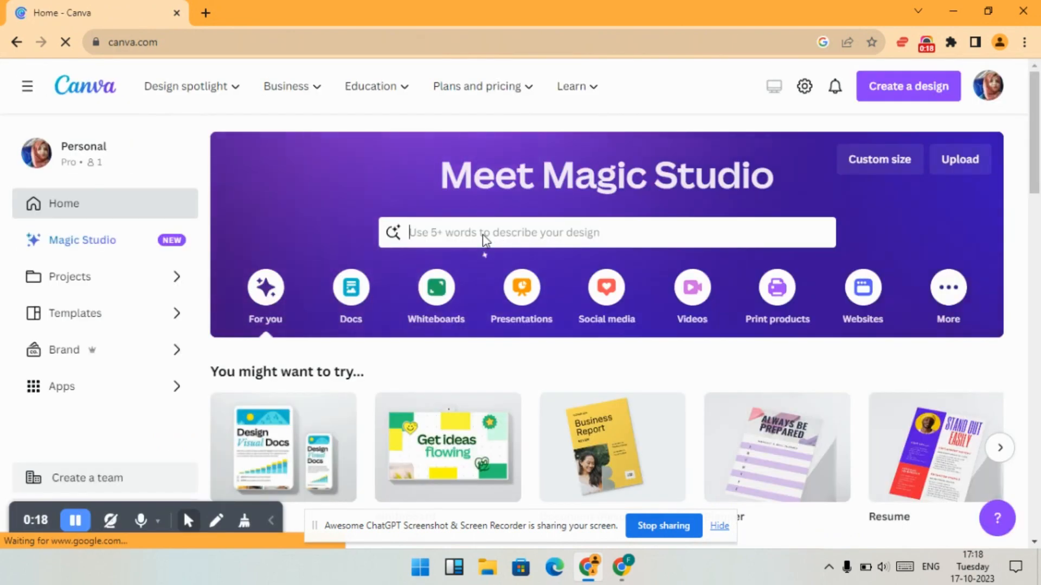
- Search Canva's templates for school
{"action": "left_click", "coordinate": [484, 239]}
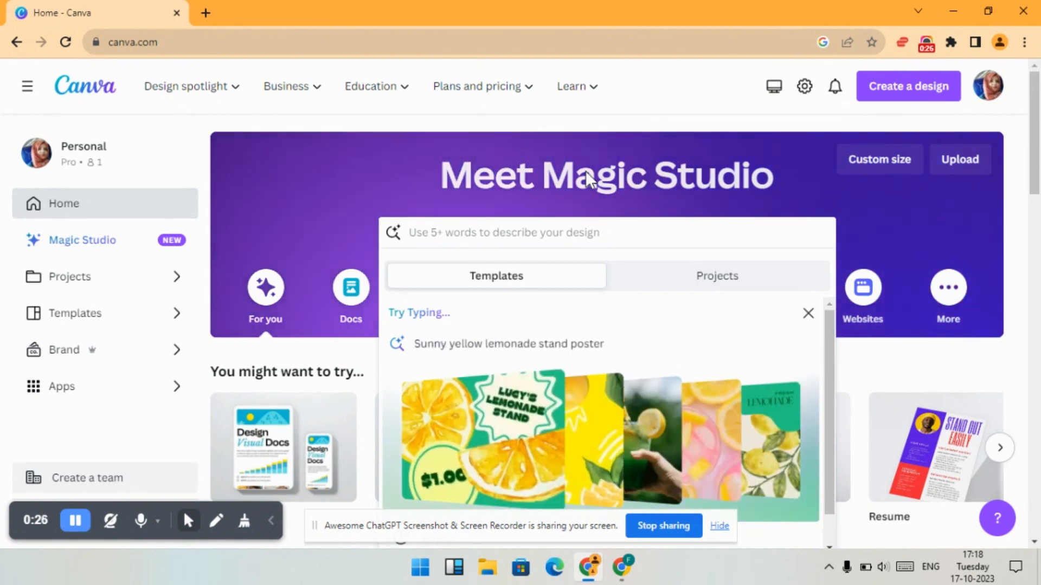
{"action": "type", "text": "sc"}
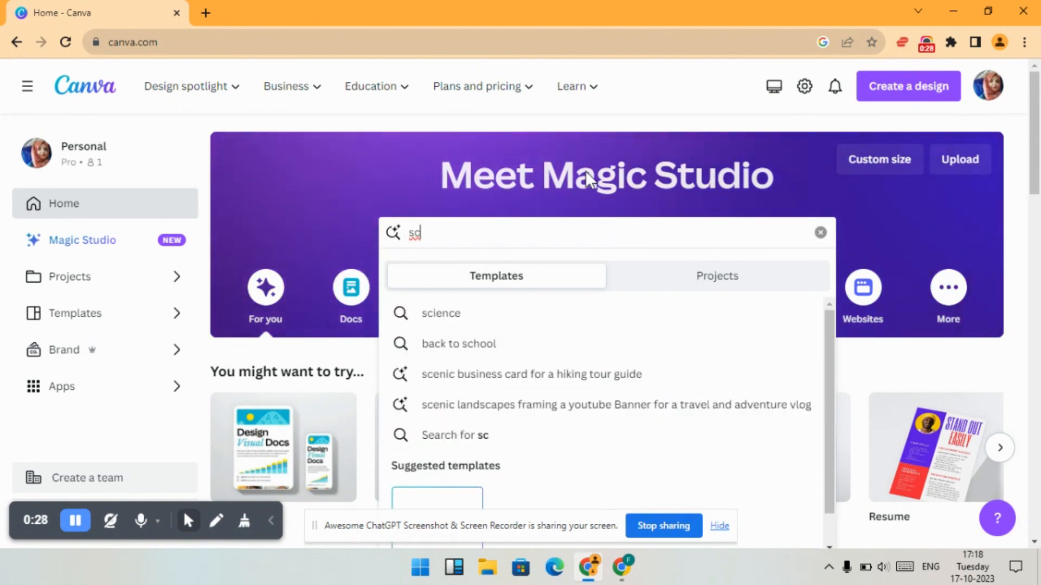
{"action": "type", "text": "hool"}
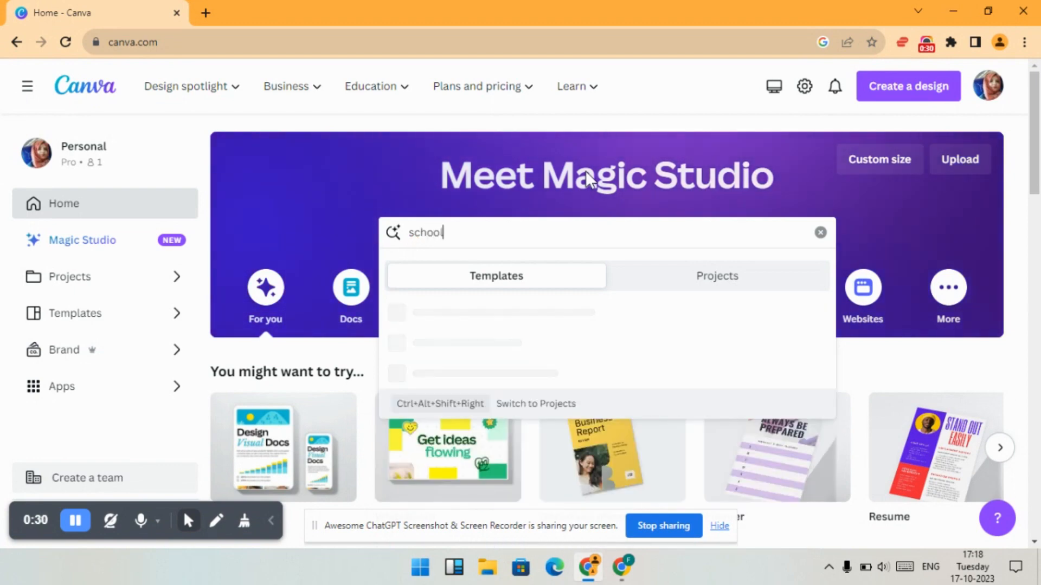
{"action": "key", "text": "Return"}
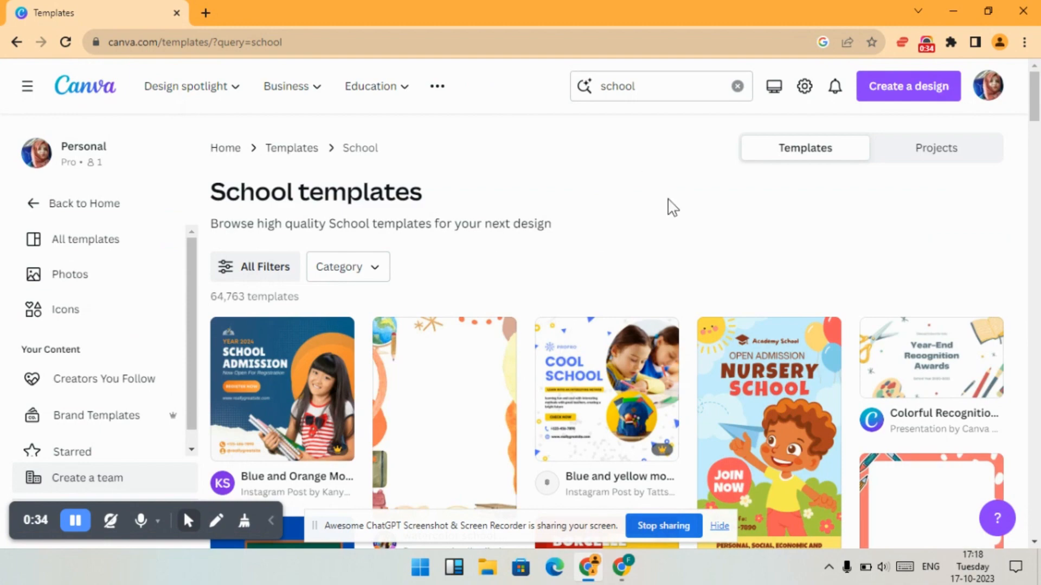
- Browse the school templates and open the watercolor school materials blank A4 page border template preview
{"action": "scroll", "coordinate": [672, 207], "scroll_direction": "down", "scroll_amount": 5}
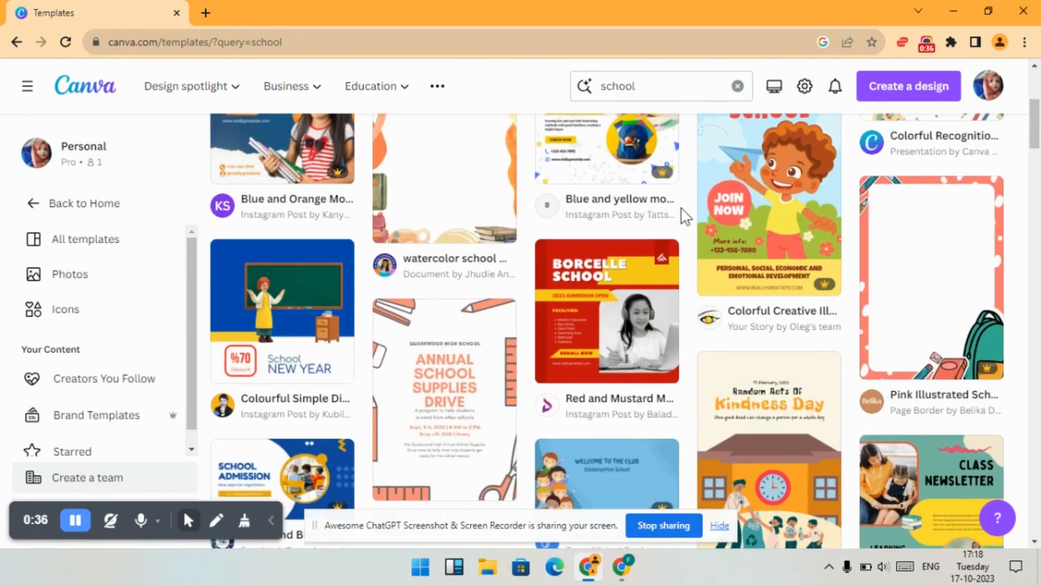
{"action": "scroll", "coordinate": [685, 217], "scroll_direction": "down", "scroll_amount": 2}
{"action": "scroll", "coordinate": [685, 216], "scroll_direction": "up", "scroll_amount": 5}
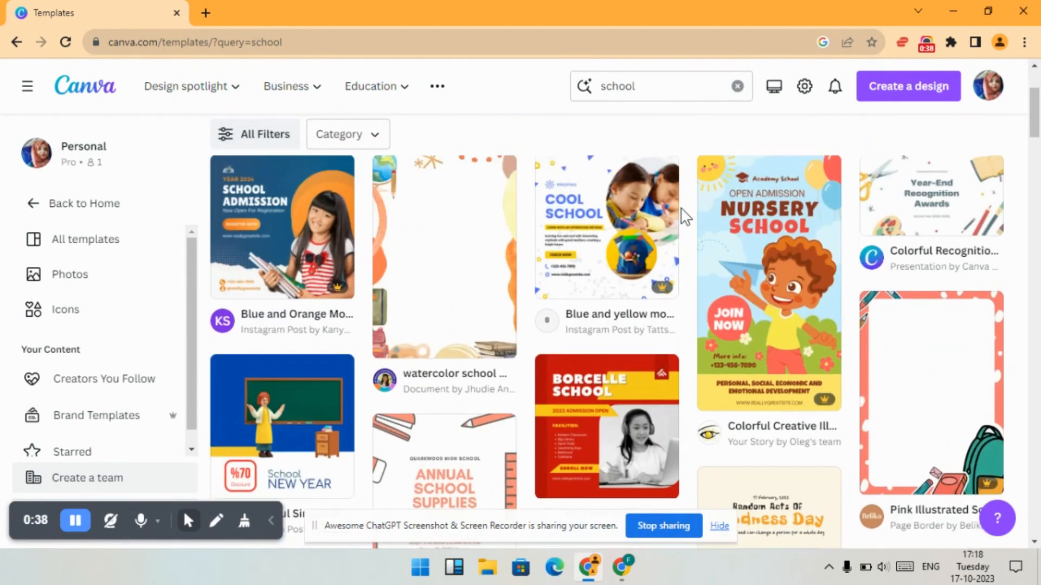
{"action": "left_click", "coordinate": [466, 255]}
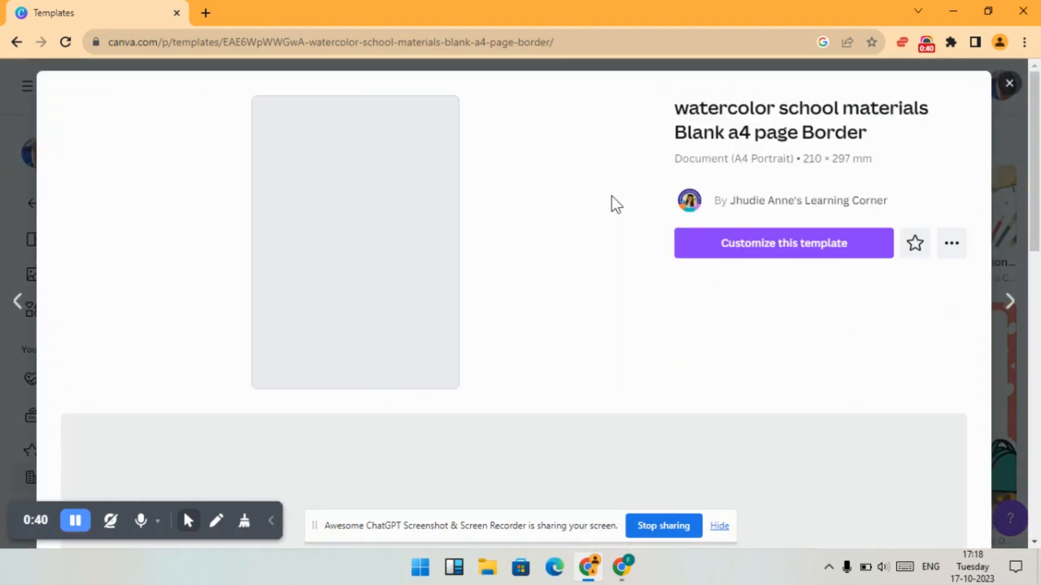
- Open the Illustrative Colorful Fun Math Blank A4 Document template from the similar templates and customize it
{"action": "scroll", "coordinate": [620, 209], "scroll_direction": "down", "scroll_amount": 4}
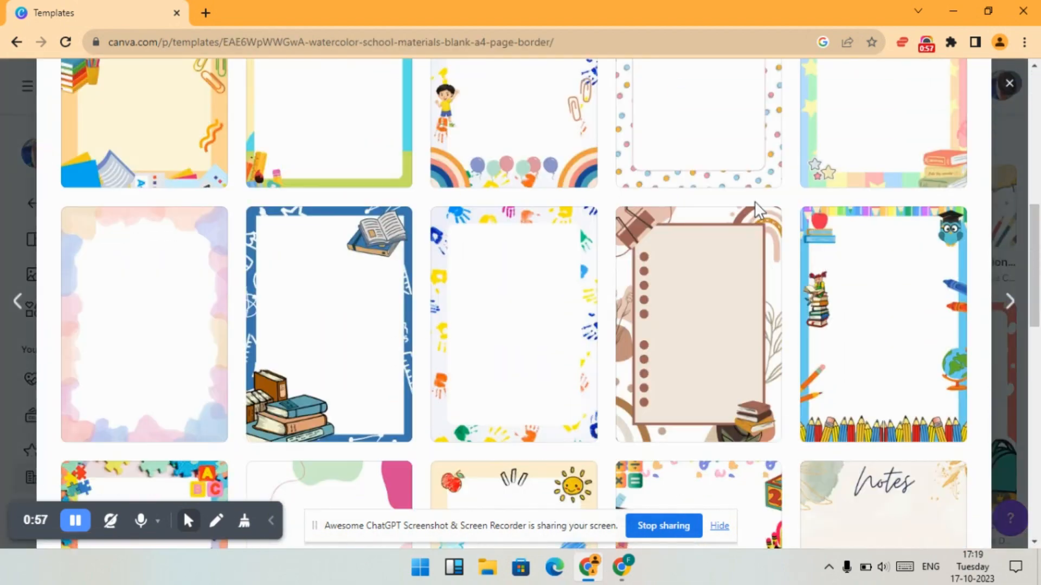
{"action": "scroll", "coordinate": [757, 210], "scroll_direction": "down", "scroll_amount": 6}
{"action": "scroll", "coordinate": [757, 210], "scroll_direction": "down", "scroll_amount": 2}
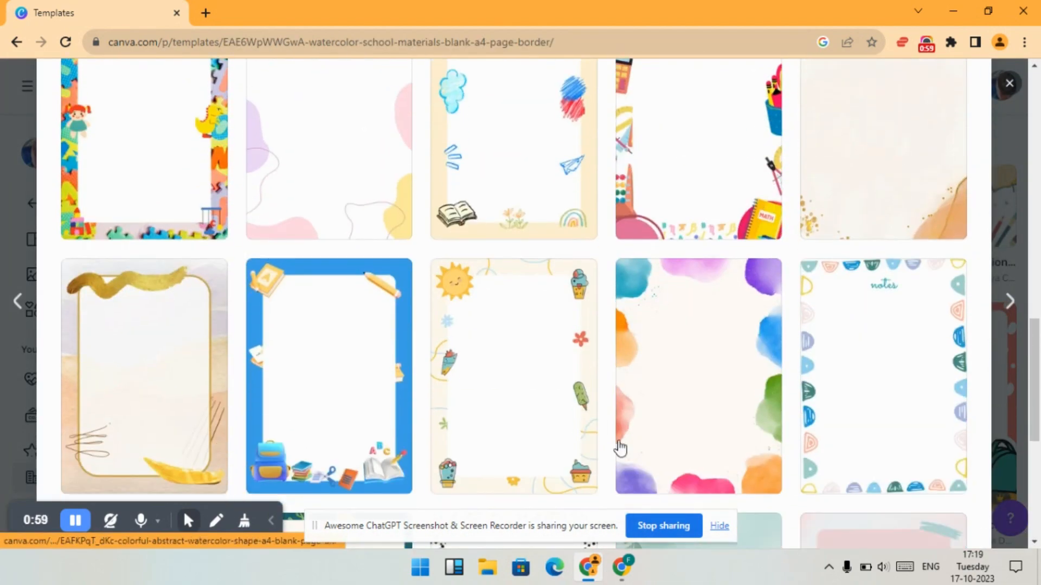
{"action": "scroll", "coordinate": [481, 204], "scroll_direction": "up", "scroll_amount": 3}
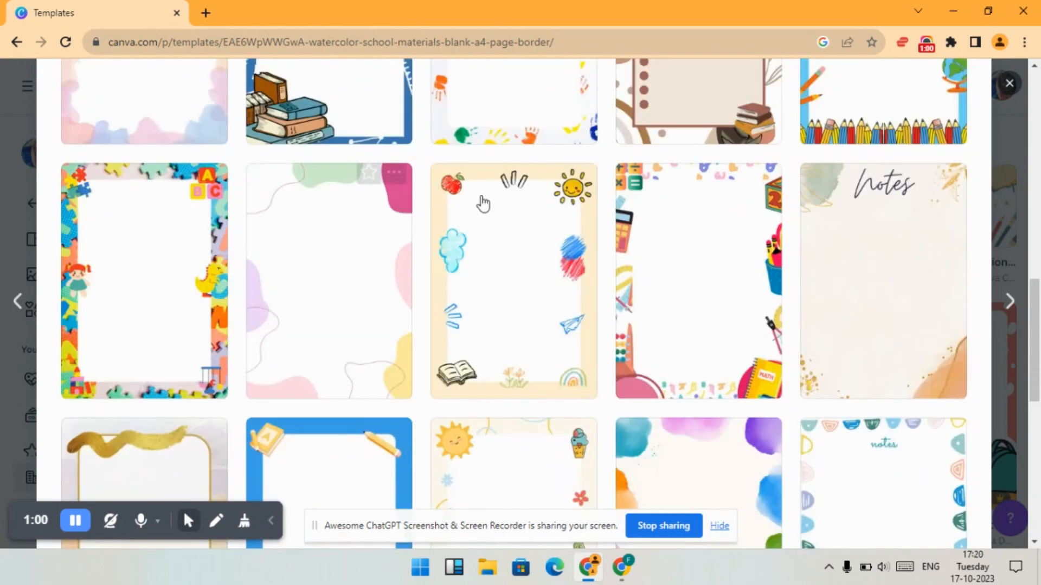
{"action": "left_click", "coordinate": [690, 320]}
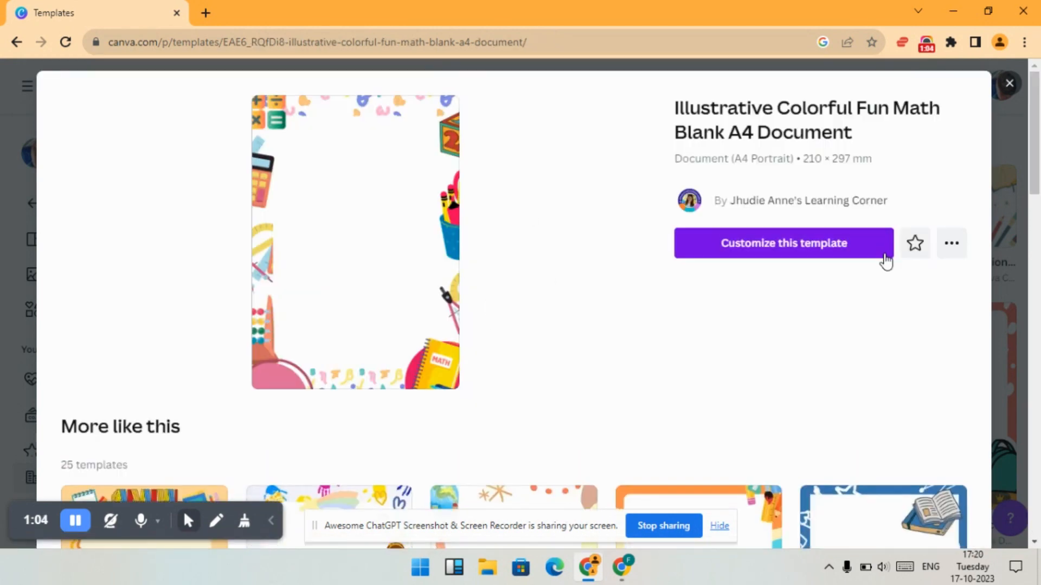
{"action": "left_click", "coordinate": [858, 251]}
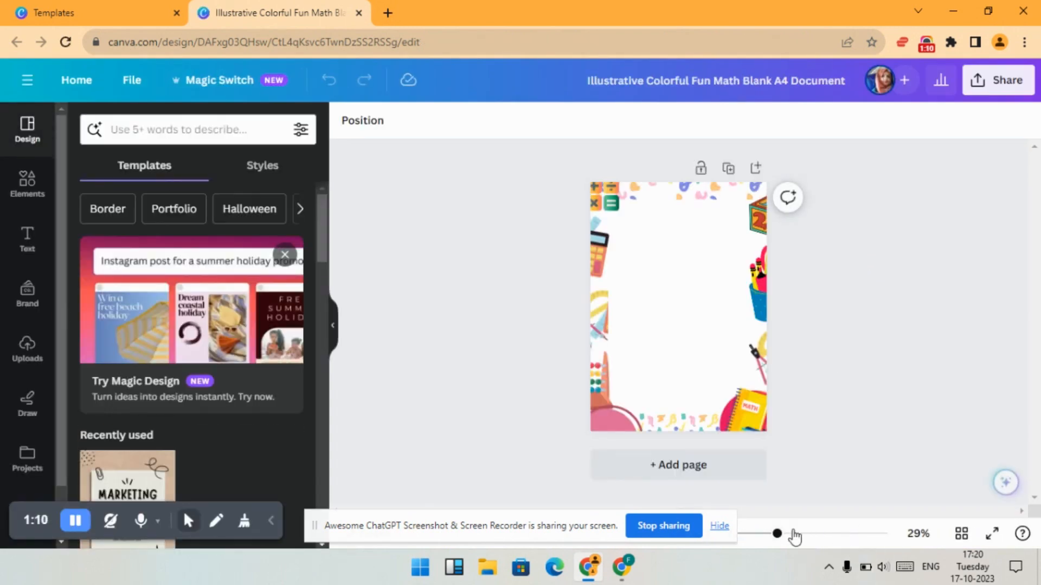
- Add a default heading text box to the page
{"action": "left_click_drag", "start_coordinate": [777, 535], "coordinate": [791, 537]}
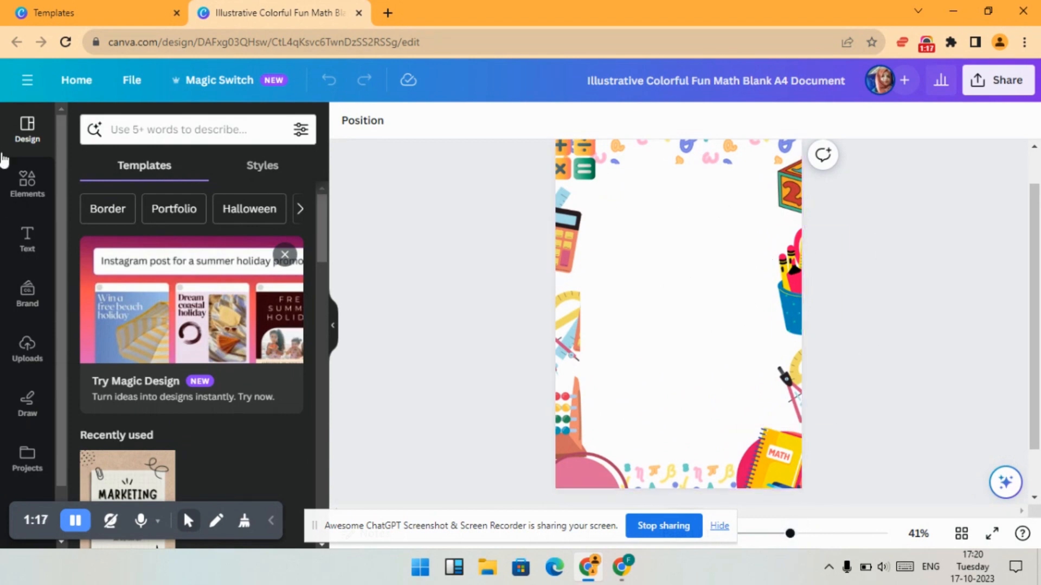
{"action": "left_click", "coordinate": [23, 250]}
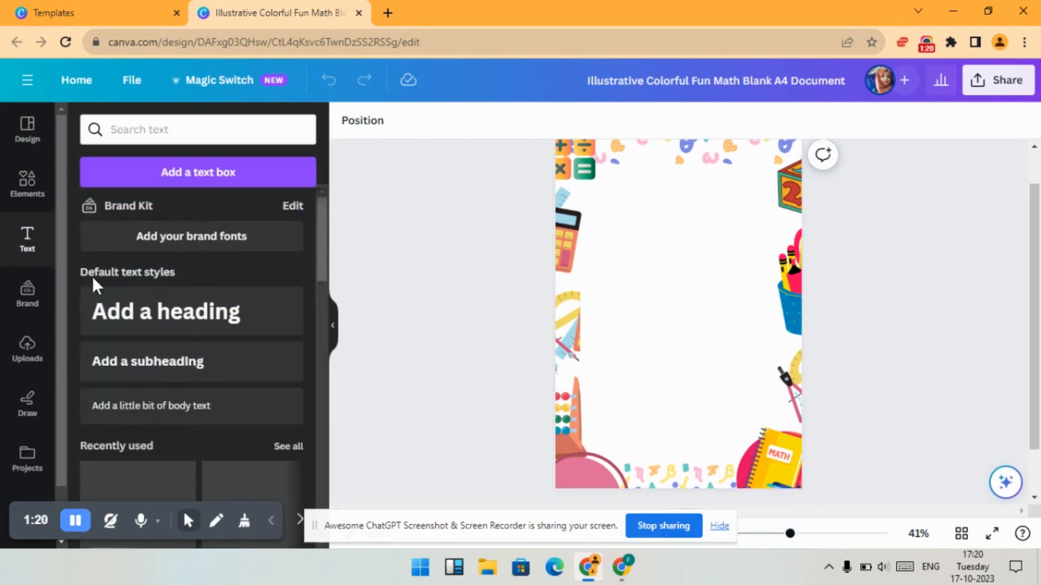
{"action": "left_click", "coordinate": [191, 313]}
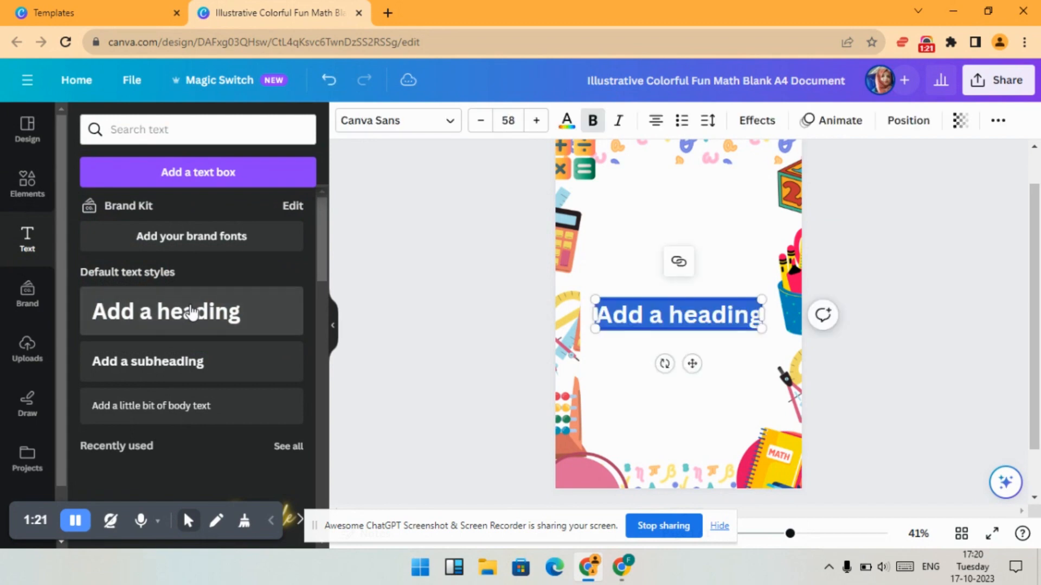
- Replace the heading text with SCHOOL ADMISSIONS OPEN NOW FOR 2023 - 2024 on two lines
{"action": "left_click", "coordinate": [698, 316]}
{"action": "triple_click", "coordinate": [699, 317]}
{"action": "key", "text": "BackSpace"}
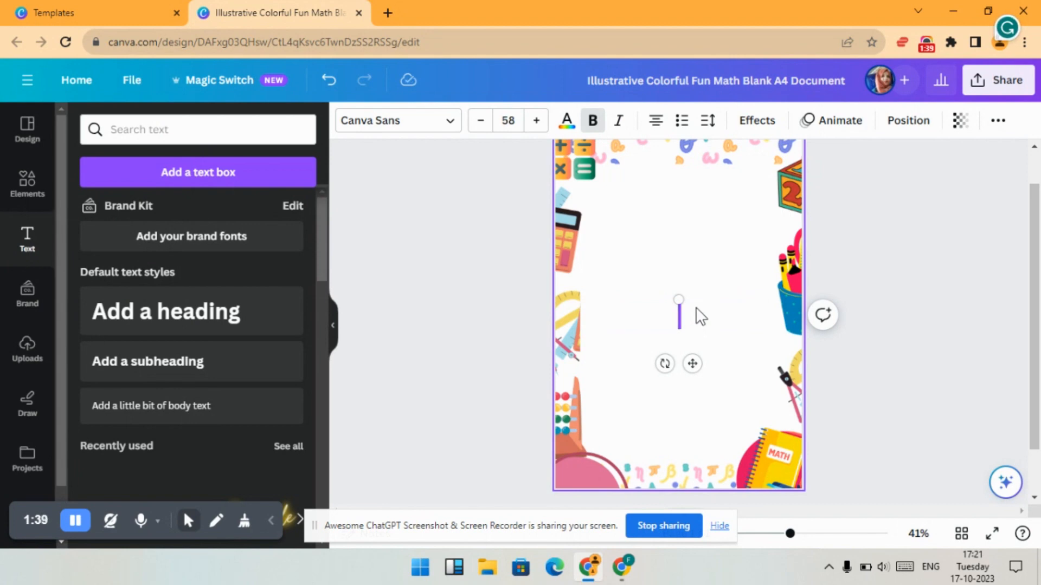
{"action": "type", "text": "SCHOOL"}
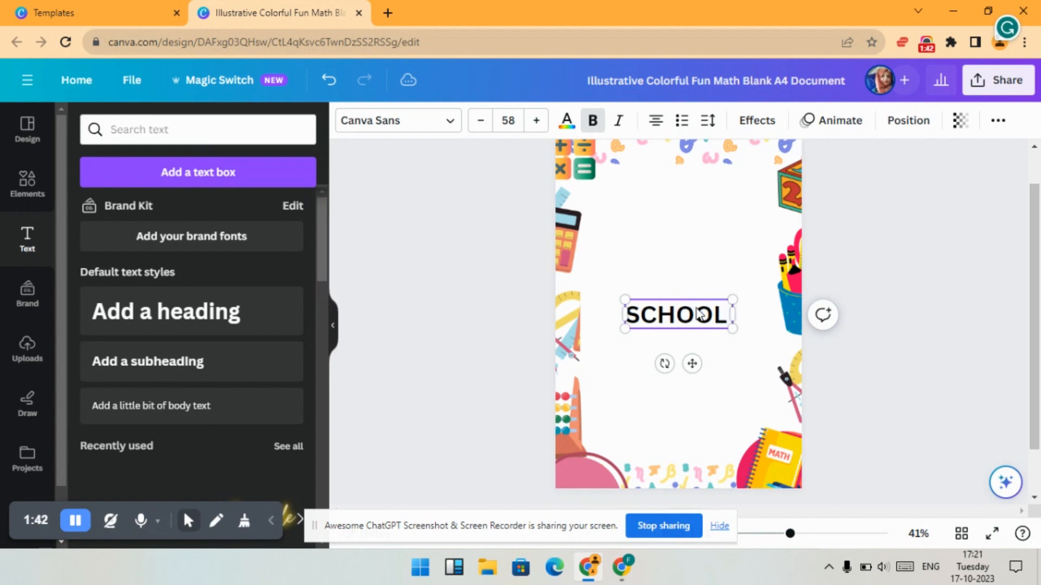
{"action": "type", "text": " ADMISSIONS"}
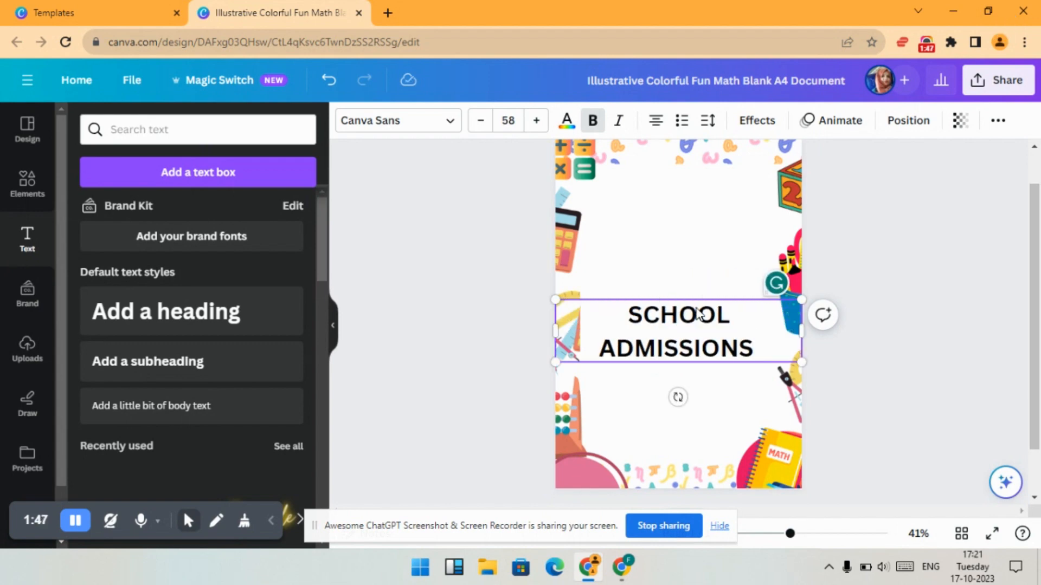
{"action": "type", "text": " OPEN NOW"}
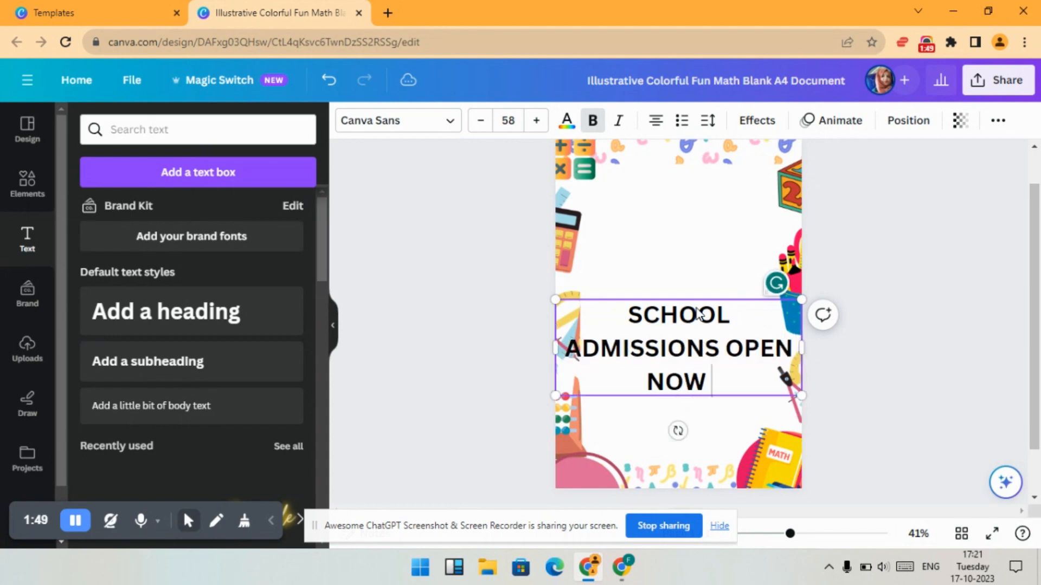
{"action": "type", "text": " FRO"}
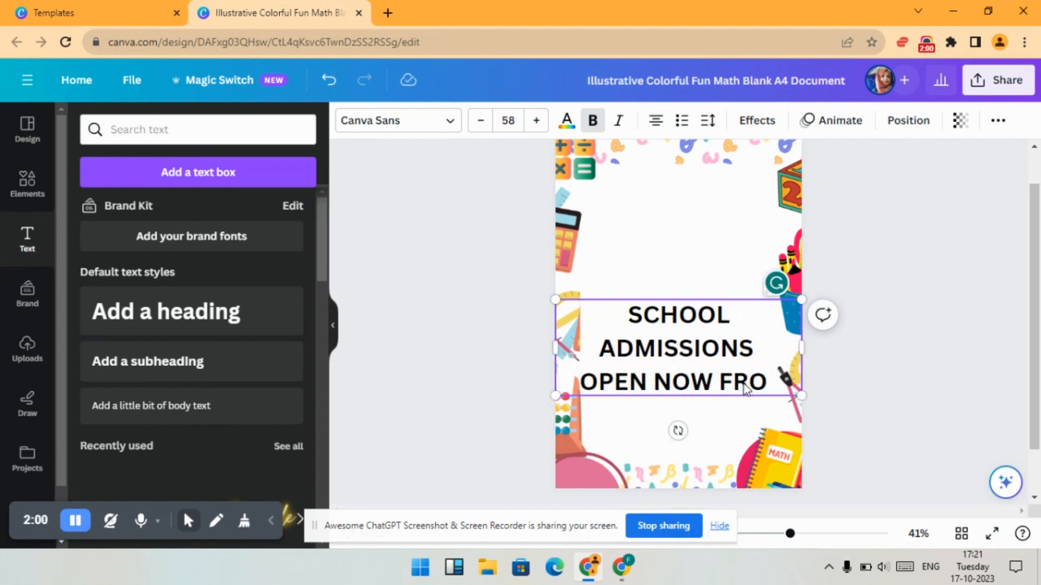
{"action": "key", "text": "BackSpace"}
{"action": "key", "text": "BackSpace"}
{"action": "type", "text": "OR"}
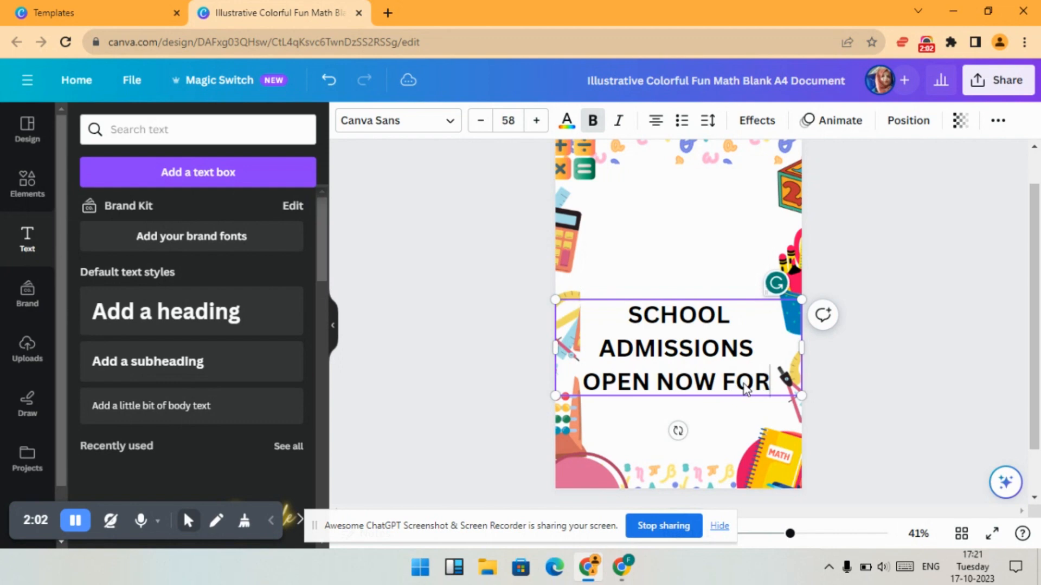
{"action": "key", "text": "Return"}
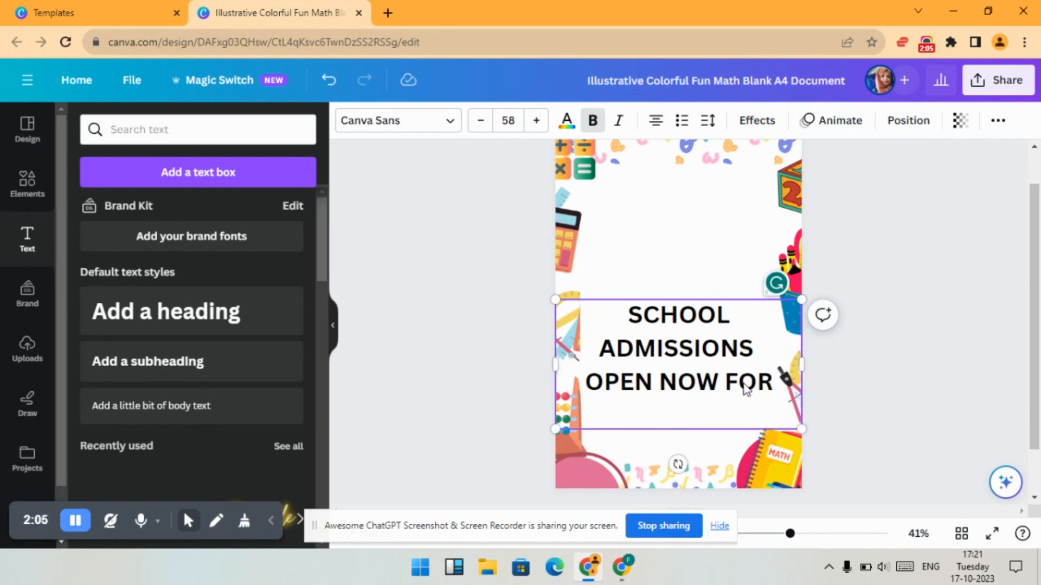
{"action": "type", "text": "2023"}
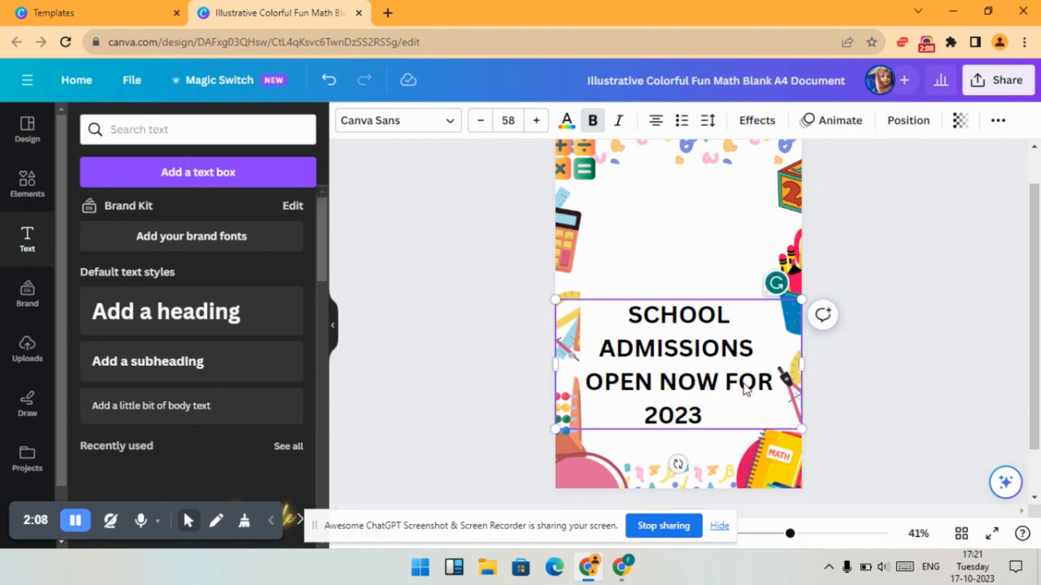
{"action": "type", "text": " - 2024"}
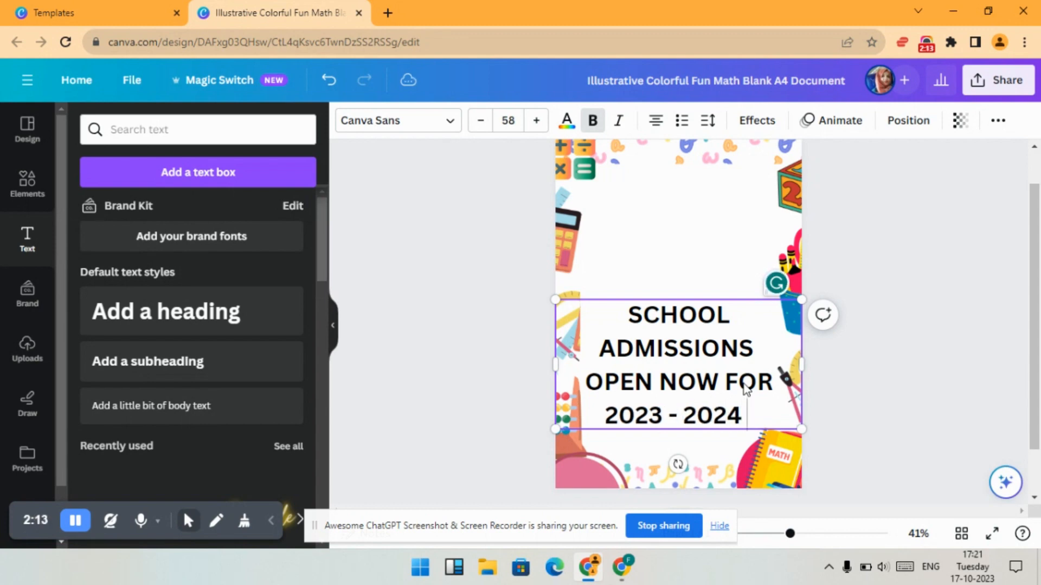
{"action": "key", "text": "BackSpace"}
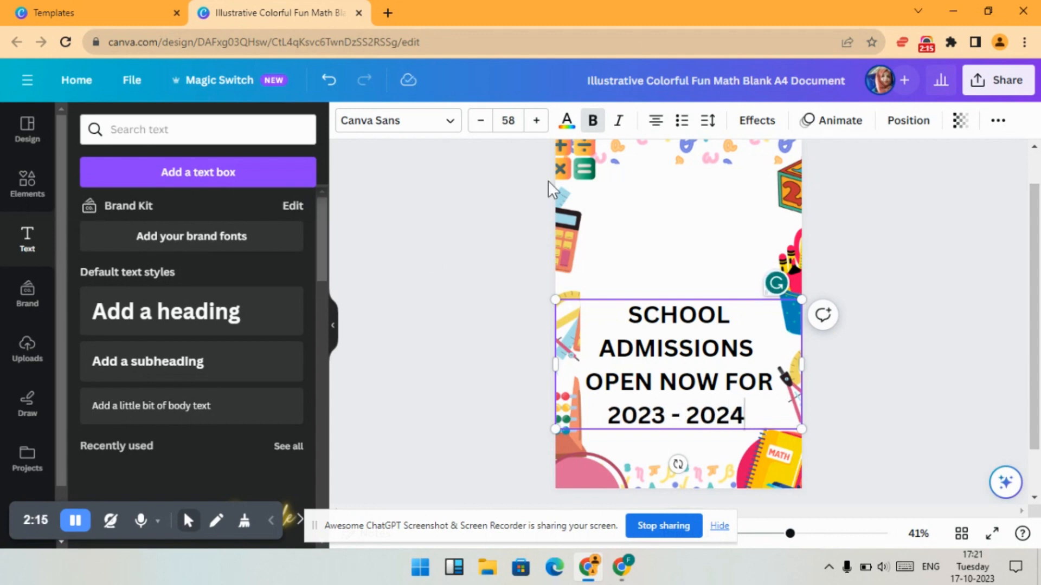
- Shrink the heading box and move it to the top of the page
{"action": "left_click_drag", "start_coordinate": [800, 428], "coordinate": [745, 399]}
{"action": "left_click_drag", "start_coordinate": [705, 299], "coordinate": [734, 179]}
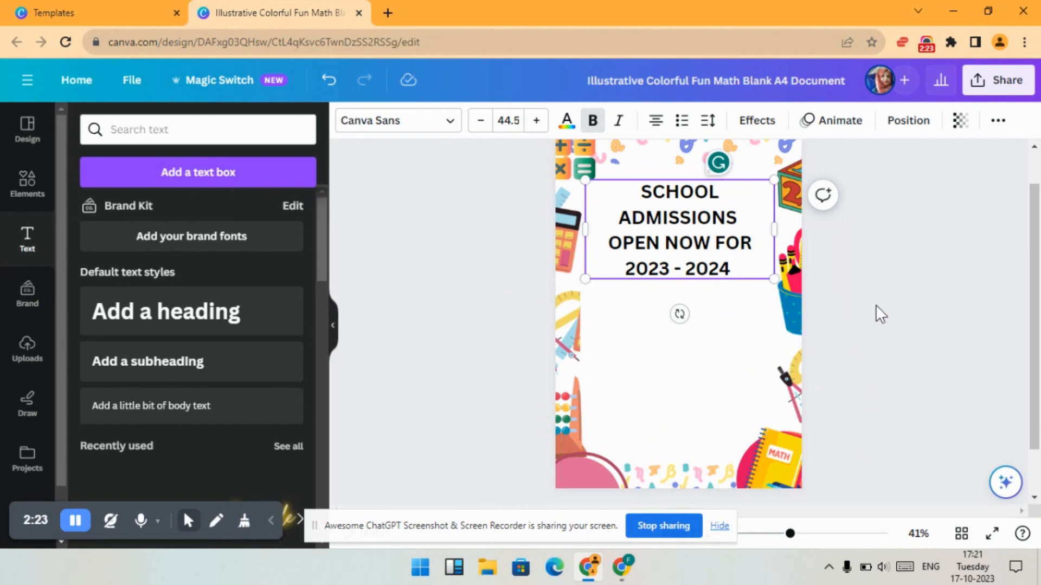
{"action": "left_click_drag", "start_coordinate": [721, 269], "coordinate": [732, 245]}
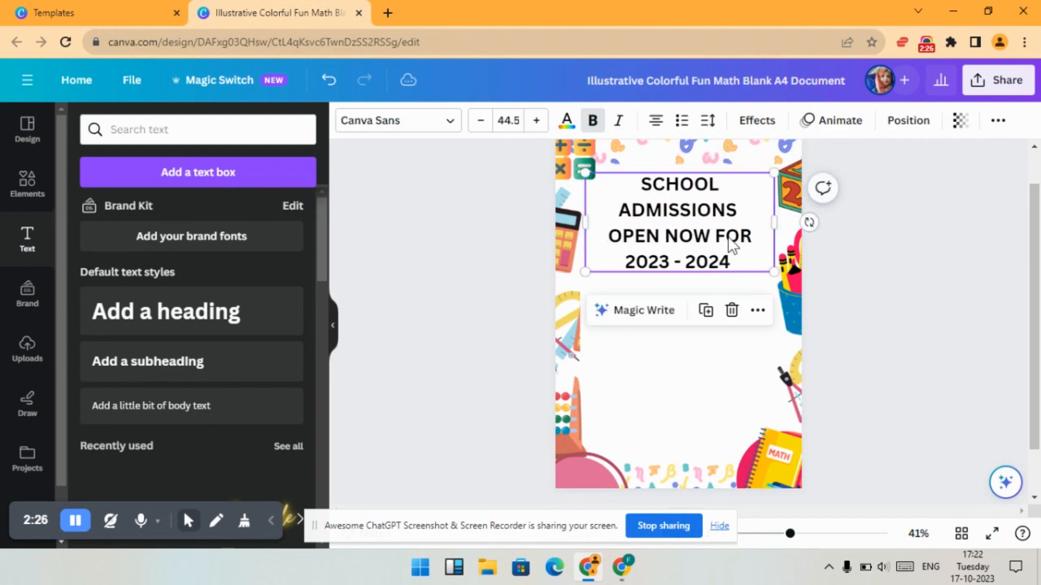
- Change the heading font to Helvetica World
{"action": "left_click", "coordinate": [405, 121]}
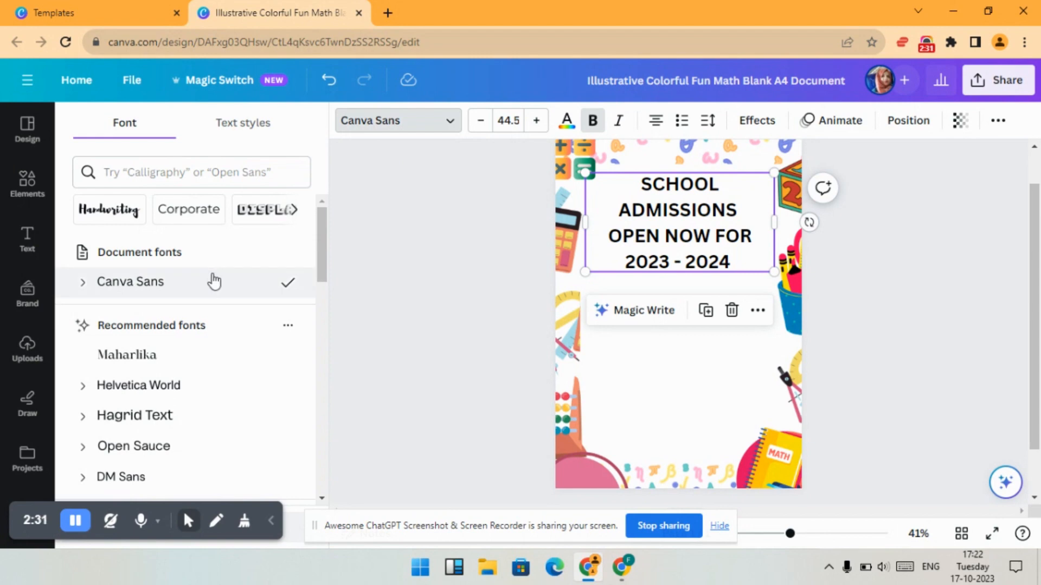
{"action": "scroll", "coordinate": [214, 282], "scroll_direction": "down", "scroll_amount": 3}
{"action": "left_click", "coordinate": [209, 243]}
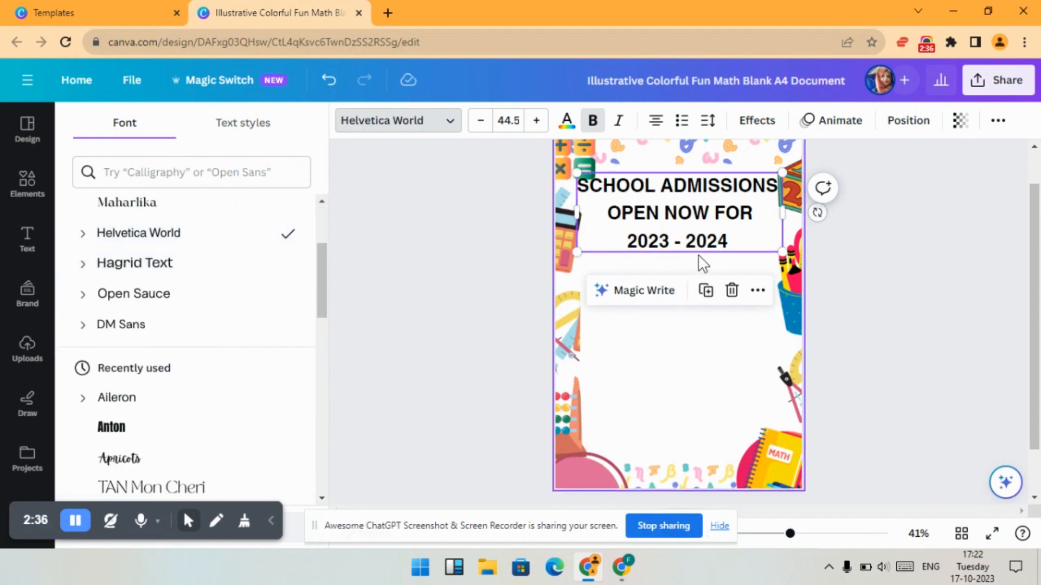
- Nudge the heading slightly down and change its font to Anton
{"action": "left_click_drag", "start_coordinate": [690, 253], "coordinate": [689, 261]}
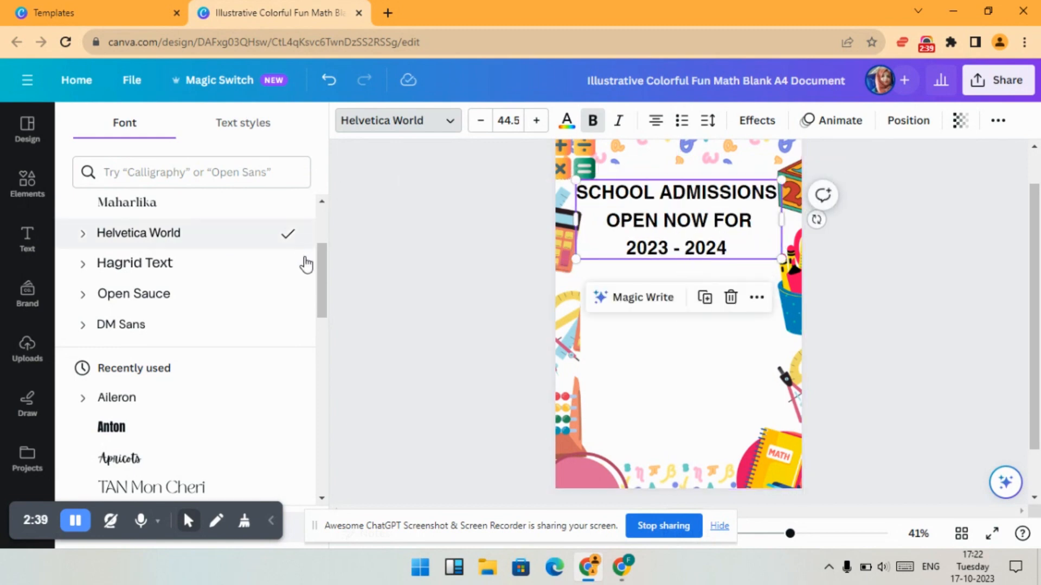
{"action": "left_click", "coordinate": [125, 431]}
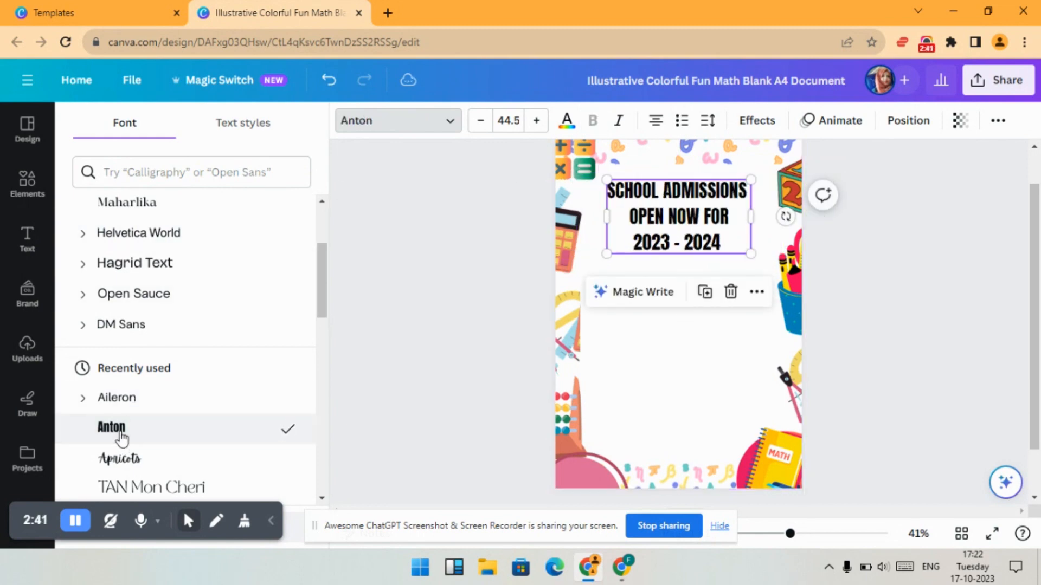
- Change the heading font to Apricots and increase its size to 45.5
{"action": "scroll", "coordinate": [204, 332], "scroll_direction": "down", "scroll_amount": 4}
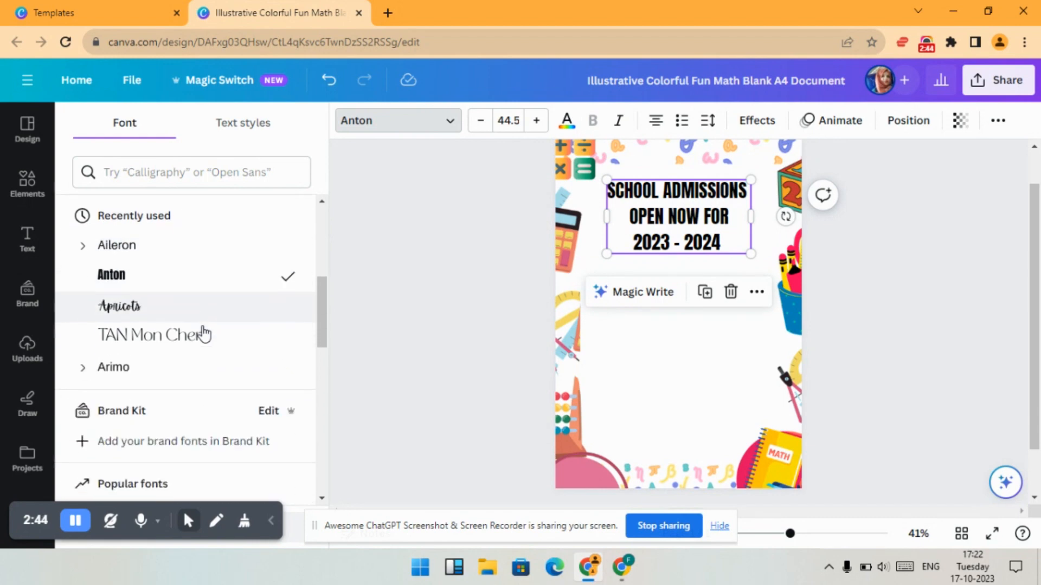
{"action": "left_click", "coordinate": [162, 230]}
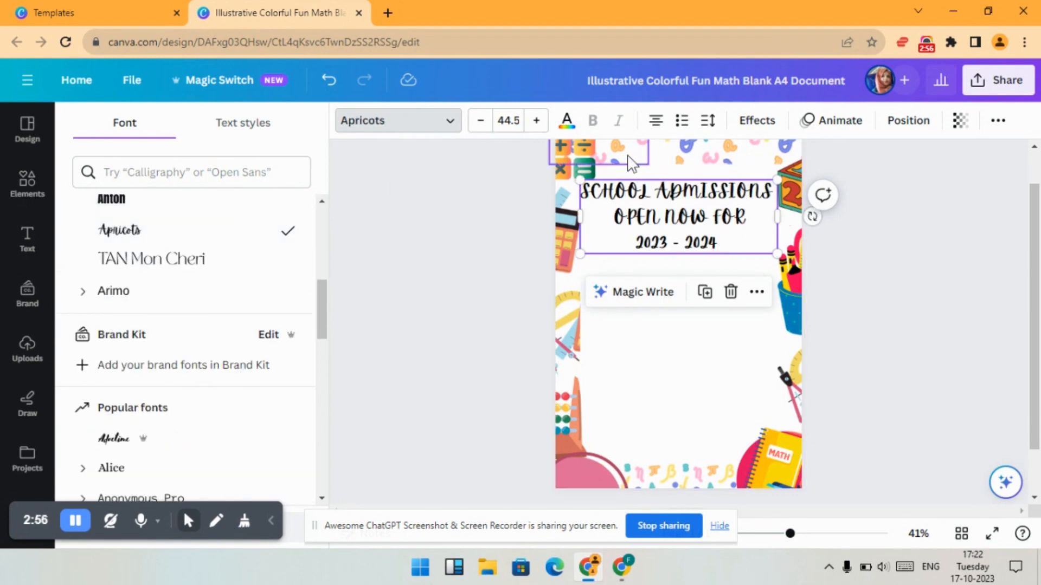
{"action": "left_click", "coordinate": [537, 121]}
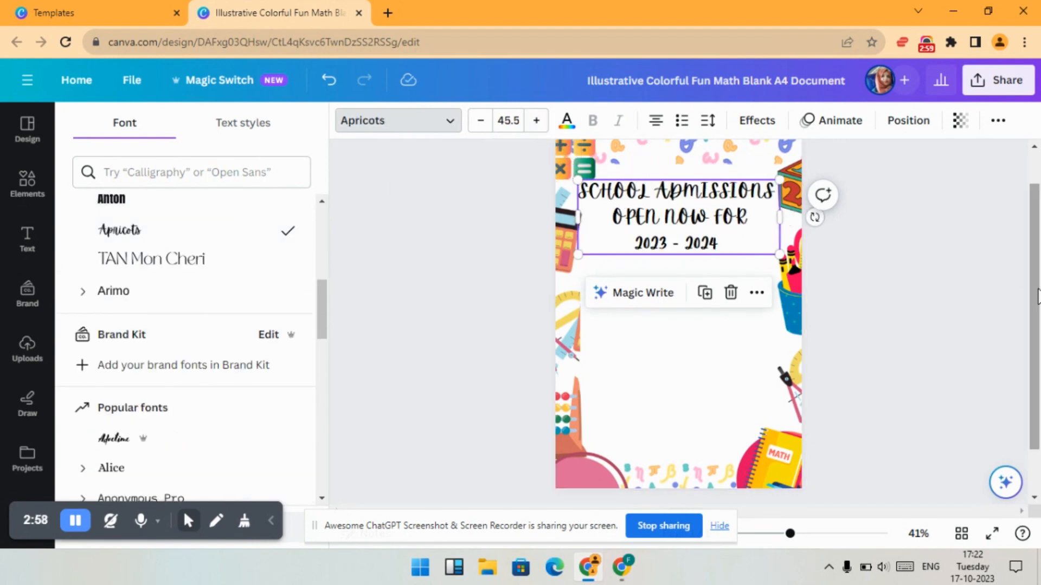
- Recolor the heading text bright pink-red and nudge the heading slightly up
{"action": "left_click", "coordinate": [941, 255]}
{"action": "left_click", "coordinate": [854, 238]}
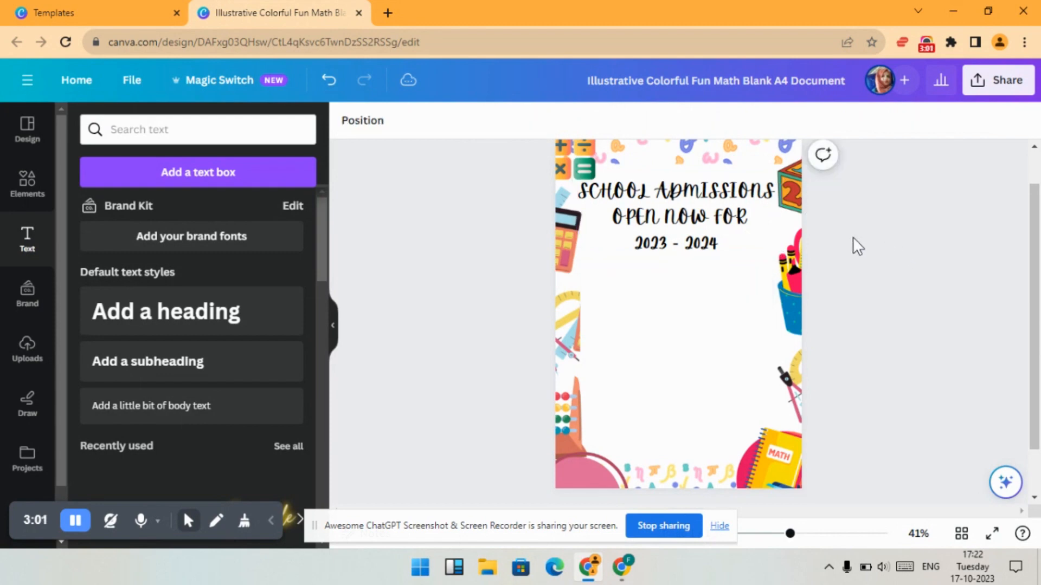
{"action": "scroll", "coordinate": [916, 271], "scroll_direction": "up", "scroll_amount": 1}
{"action": "left_click_drag", "start_coordinate": [717, 277], "coordinate": [714, 287]}
{"action": "left_click", "coordinate": [895, 285]}
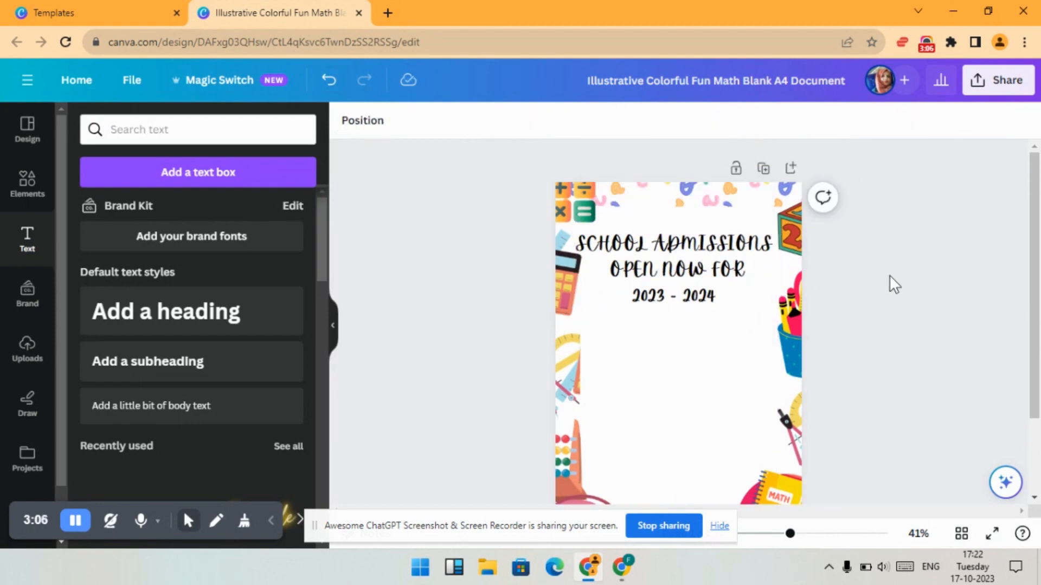
{"action": "left_click", "coordinate": [674, 299]}
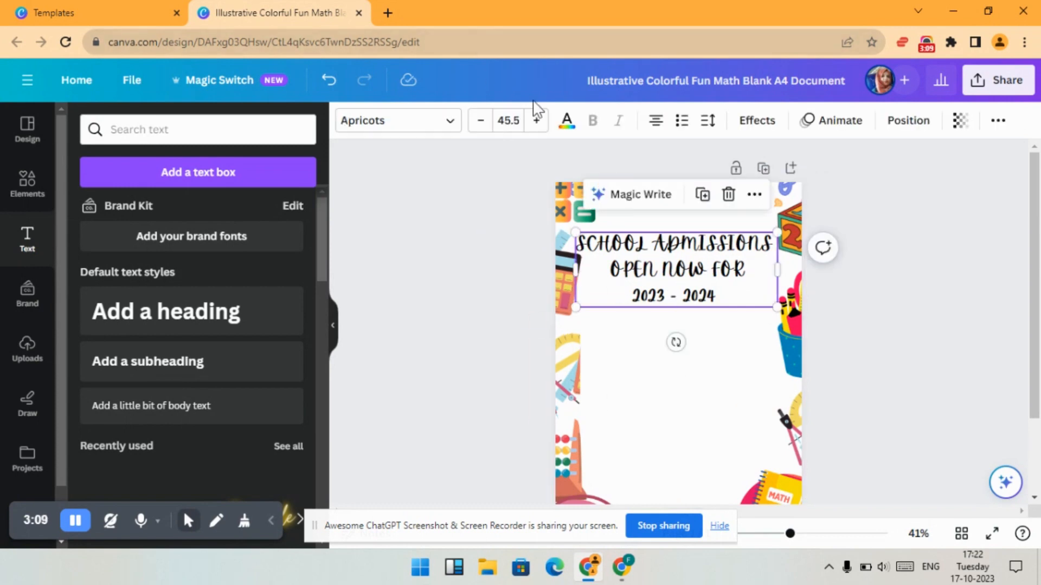
{"action": "left_click", "coordinate": [567, 124]}
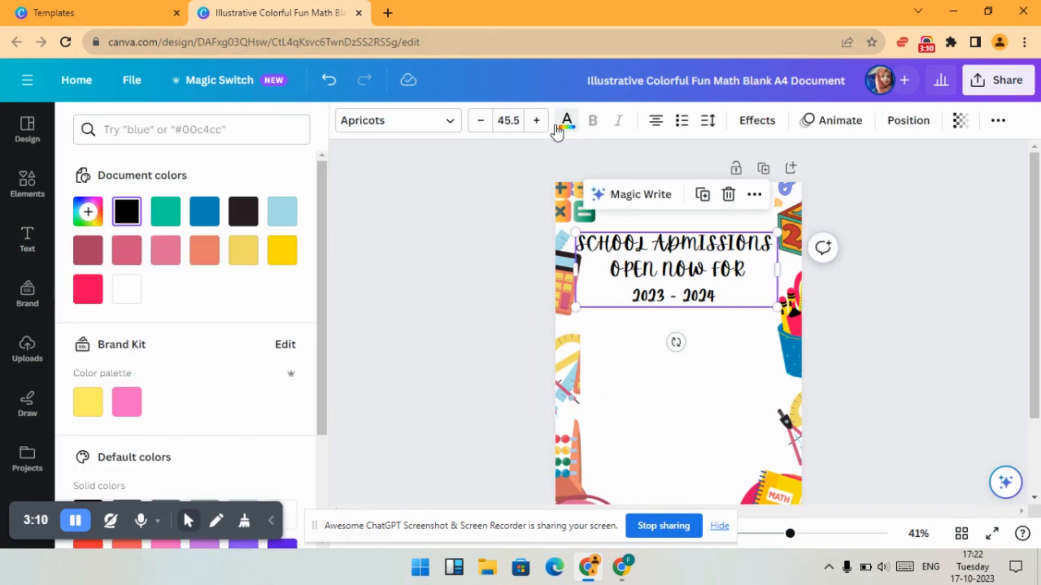
{"action": "left_click", "coordinate": [179, 215]}
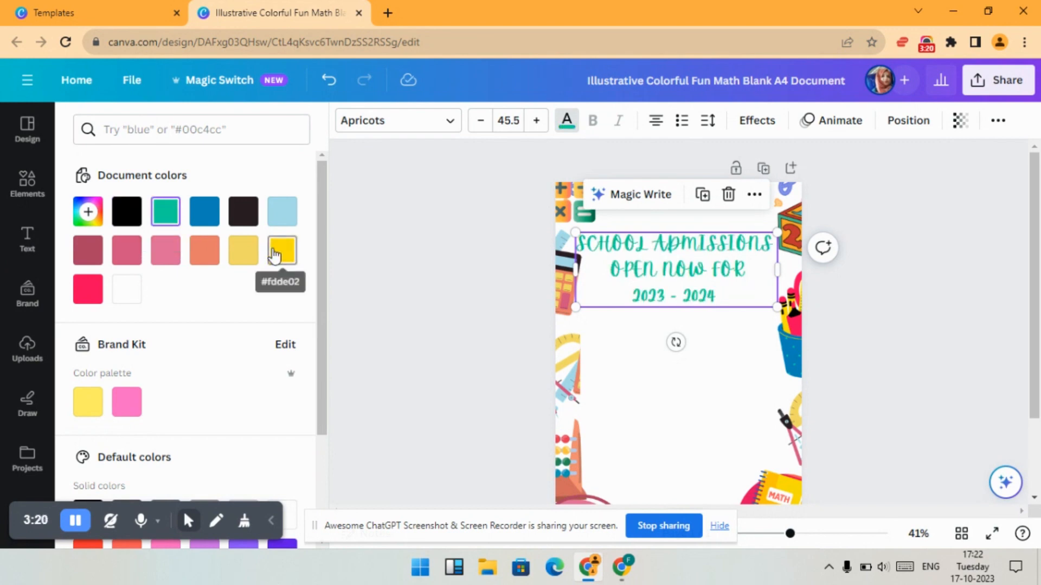
{"action": "left_click", "coordinate": [277, 252]}
{"action": "left_click", "coordinate": [87, 289]}
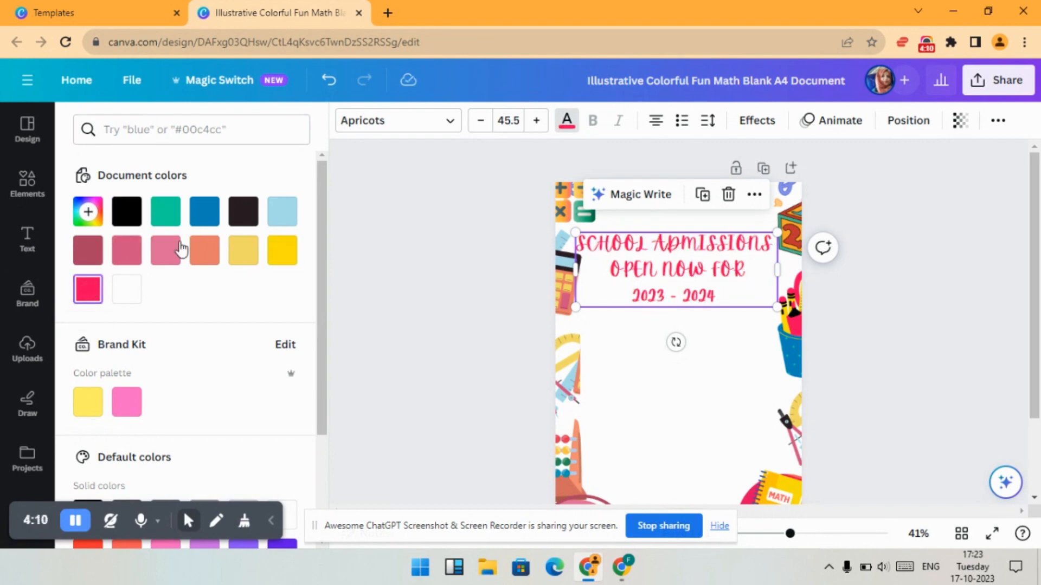
{"action": "left_click", "coordinate": [452, 314]}
{"action": "left_click", "coordinate": [452, 314]}
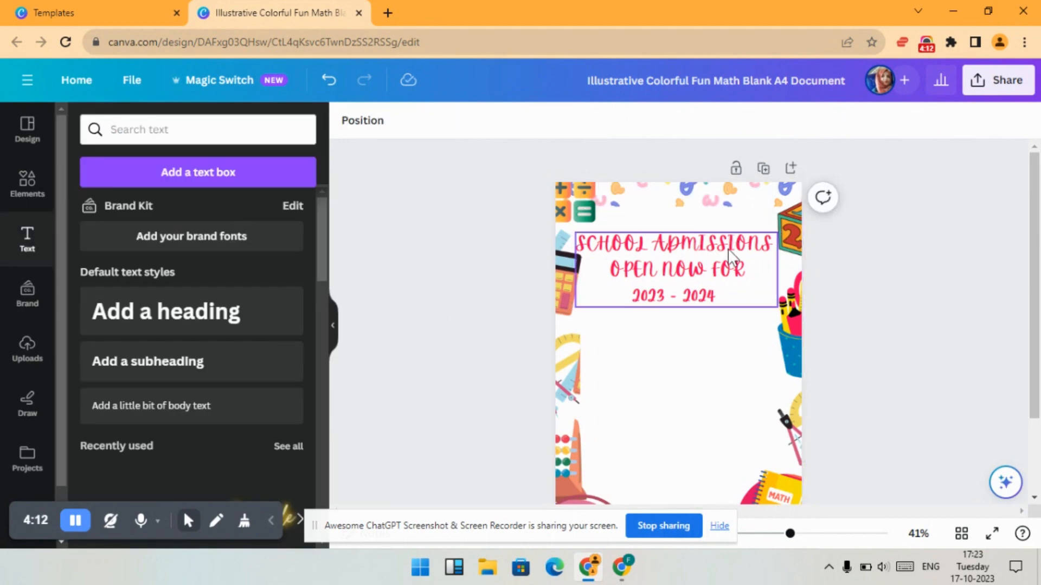
{"action": "mouse_move", "coordinate": [703, 282]}
{"action": "left_mouse_down"}
{"action": "mouse_move", "coordinate": [703, 294]}
{"action": "mouse_move", "coordinate": [703, 280]}
{"action": "left_mouse_up"}
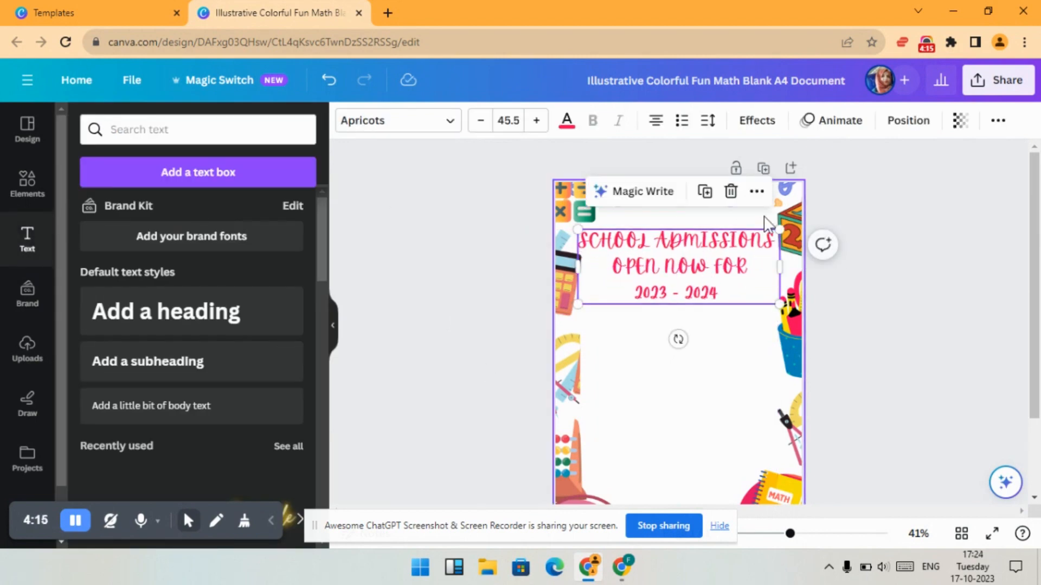
{"action": "left_click", "coordinate": [887, 291]}
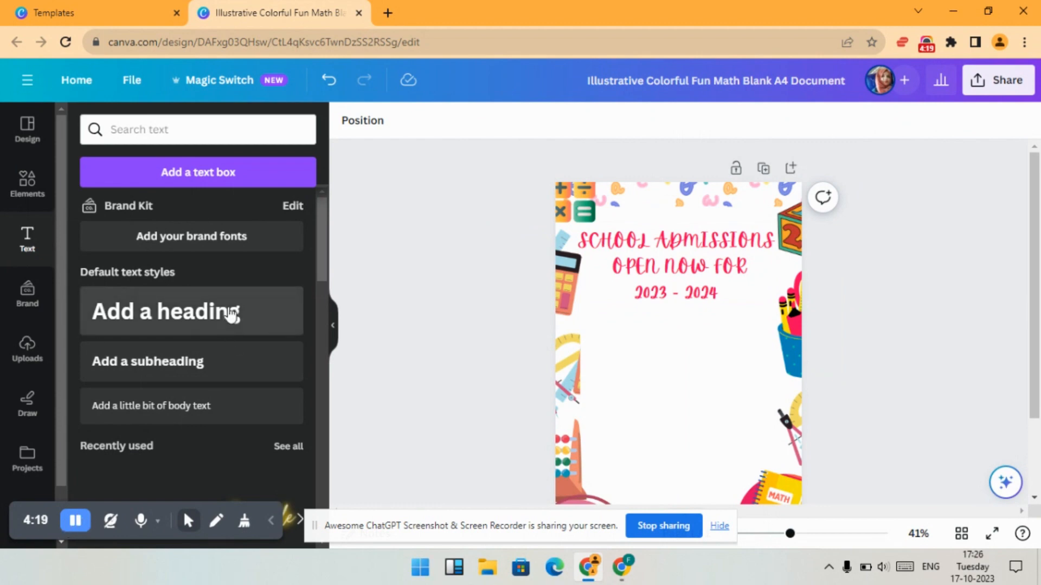
- Add a new heading text box reading WHY CHOOSE US?
{"action": "left_click", "coordinate": [235, 312]}
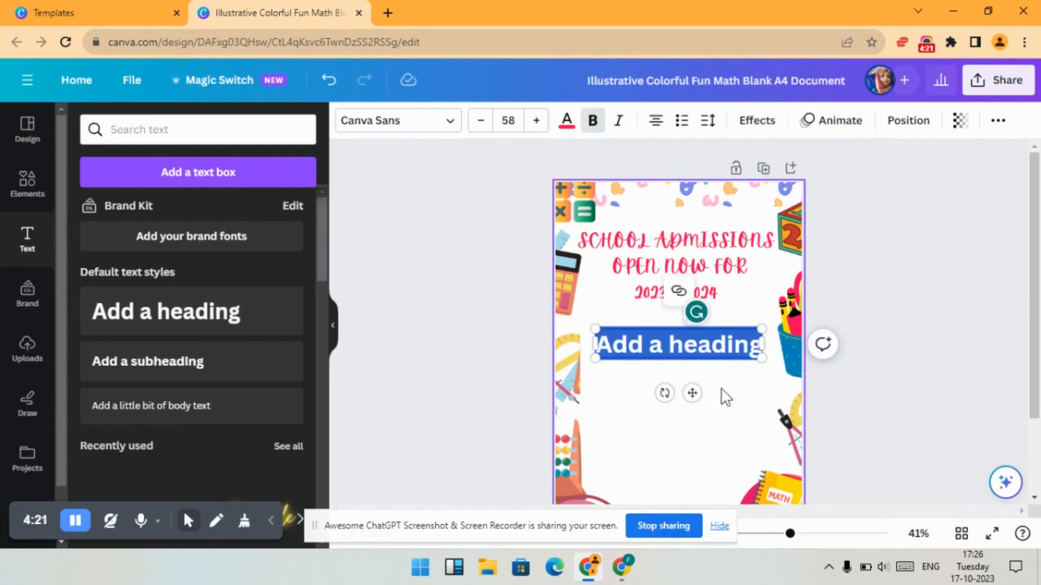
{"action": "triple_click", "coordinate": [712, 344]}
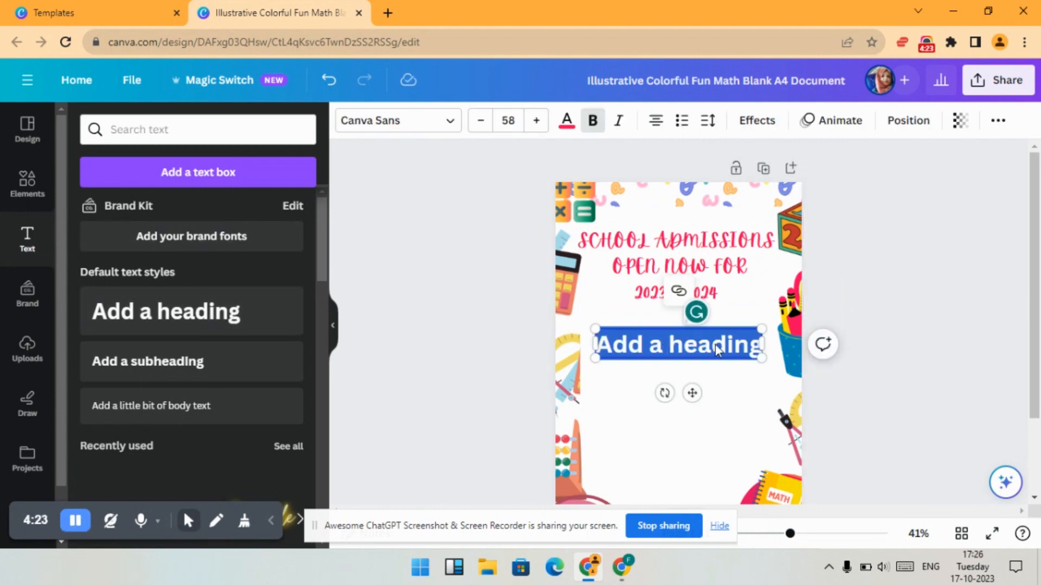
{"action": "key", "text": "BackSpace"}
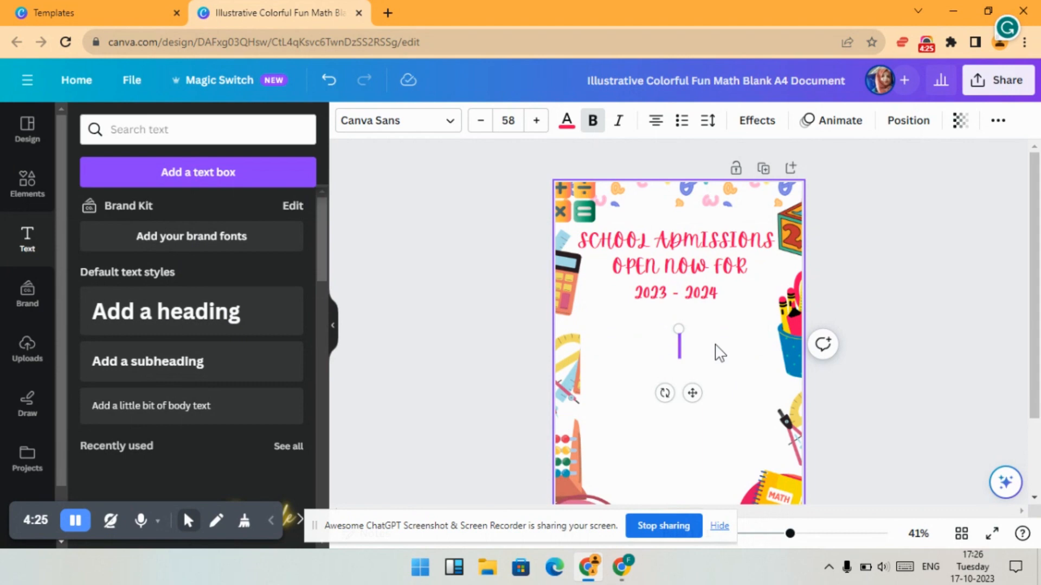
{"action": "type", "text": "WHY CHOOS"}
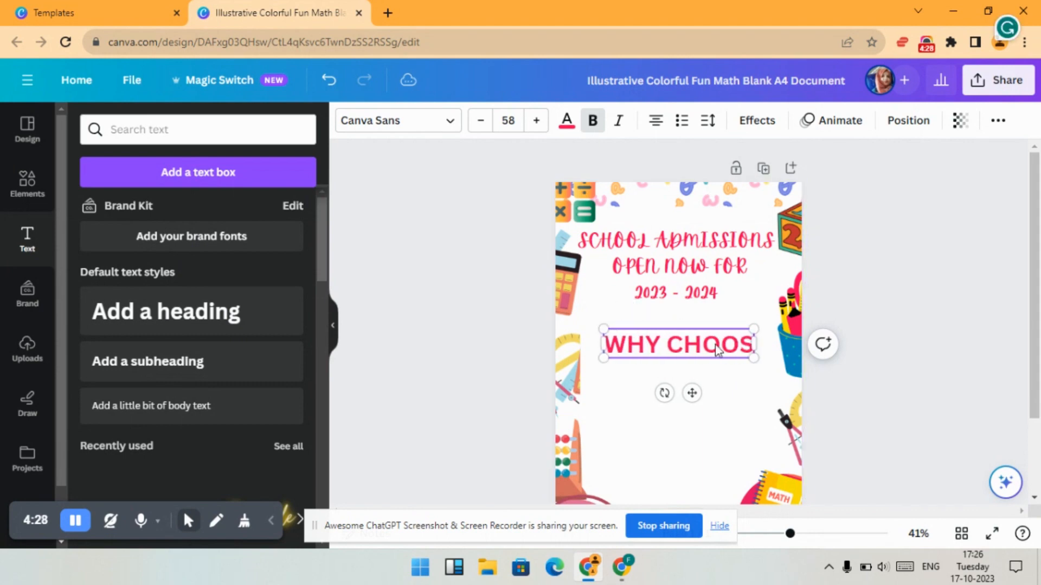
{"action": "type", "text": "E US?"}
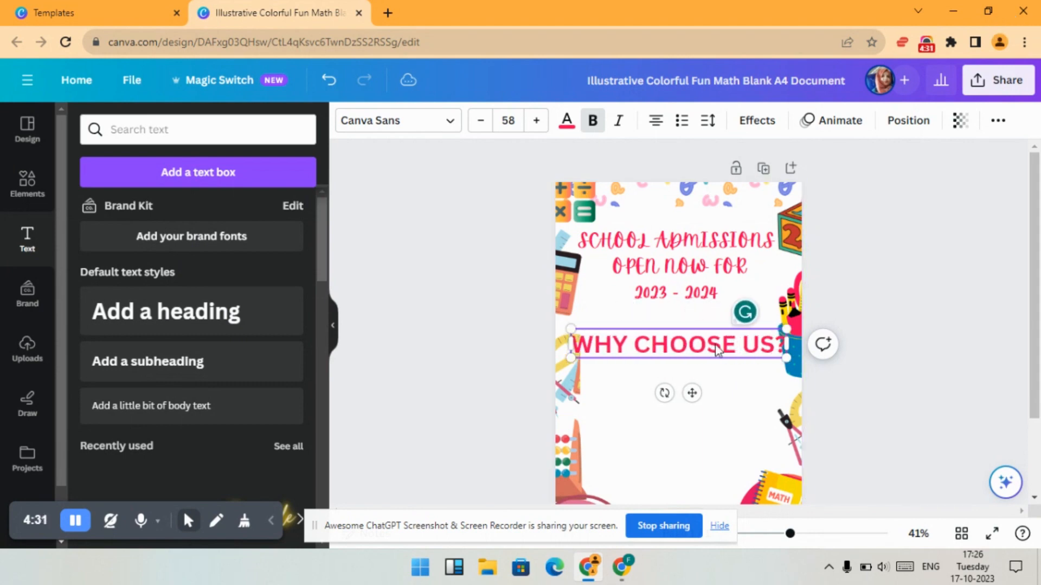
- Reduce the WHY CHOOSE US? font size to 24
{"action": "left_click", "coordinate": [481, 123]}
{"action": "left_click", "coordinate": [481, 123]}
{"action": "left_click", "coordinate": [481, 123]}
{"action": "left_click", "coordinate": [481, 121]}
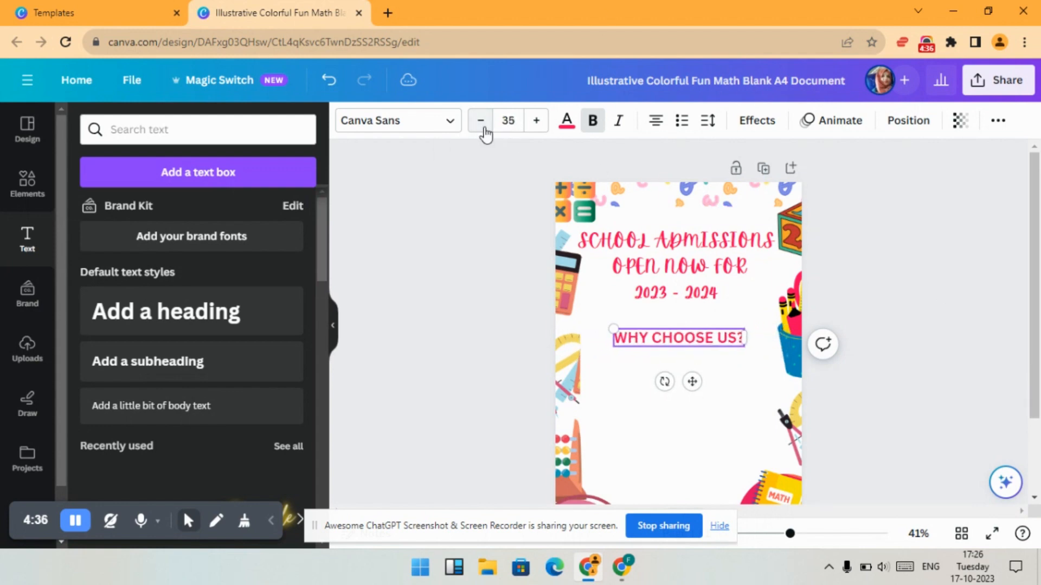
{"action": "left_click", "coordinate": [482, 121]}
{"action": "left_click_drag", "start_coordinate": [786, 535], "coordinate": [815, 535]}
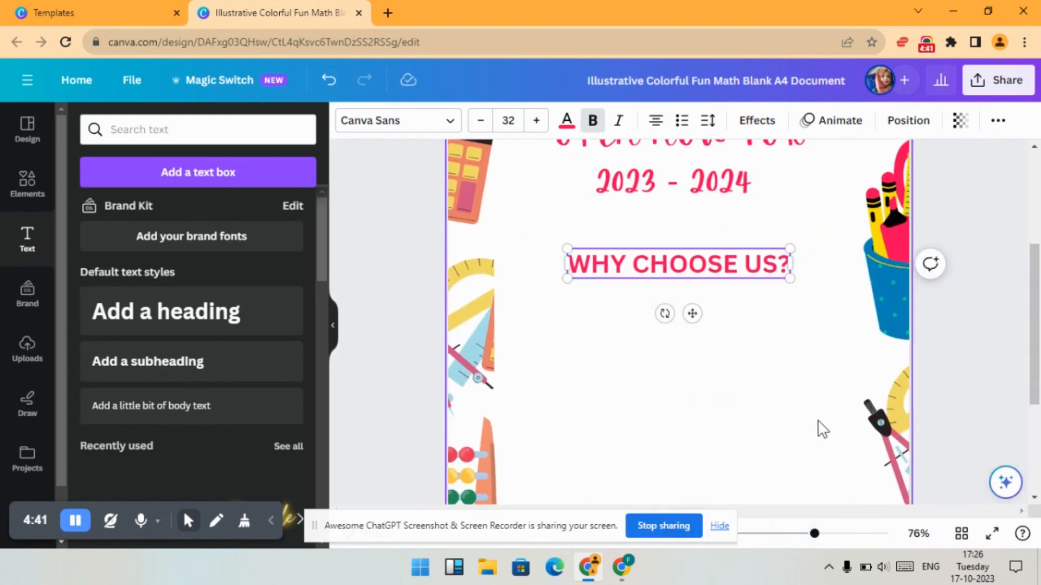
{"action": "scroll", "coordinate": [705, 336], "scroll_direction": "up", "scroll_amount": 2}
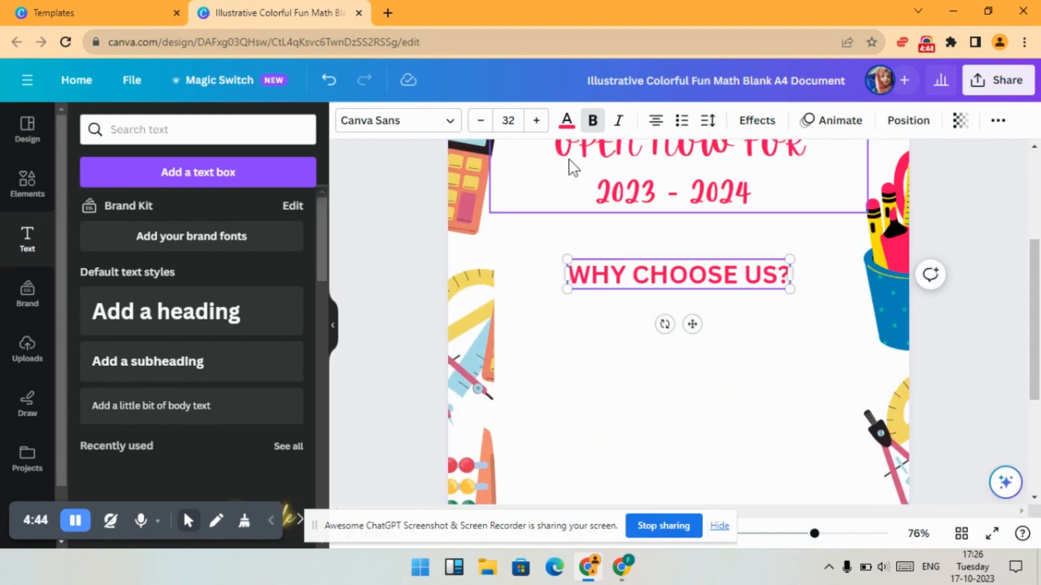
{"action": "left_click", "coordinate": [479, 122]}
{"action": "left_click", "coordinate": [479, 121]}
{"action": "left_click", "coordinate": [479, 122]}
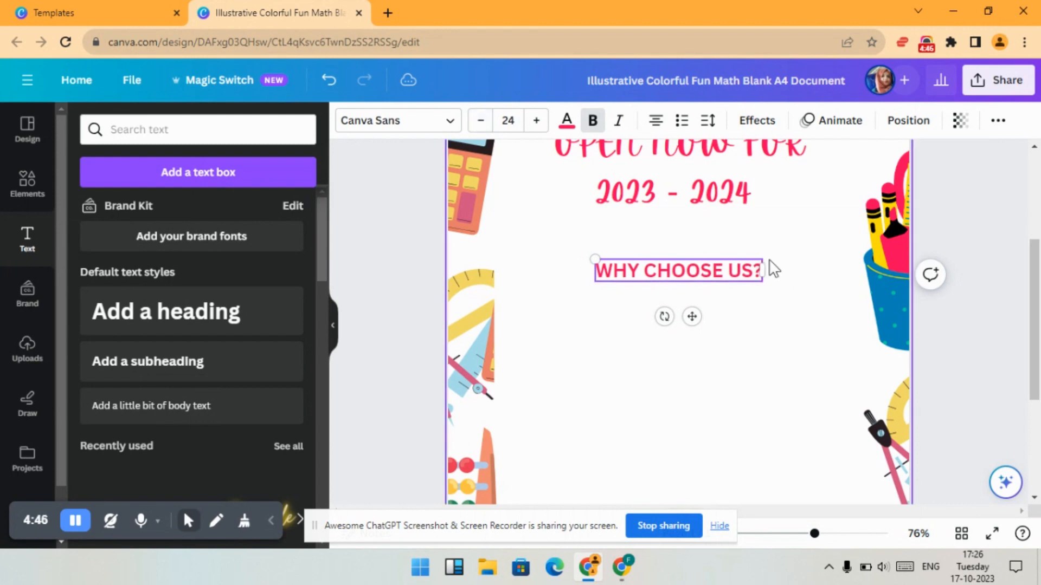
- Move WHY CHOOSE US? toward the left side of the page and color it green
{"action": "left_click", "coordinate": [732, 302]}
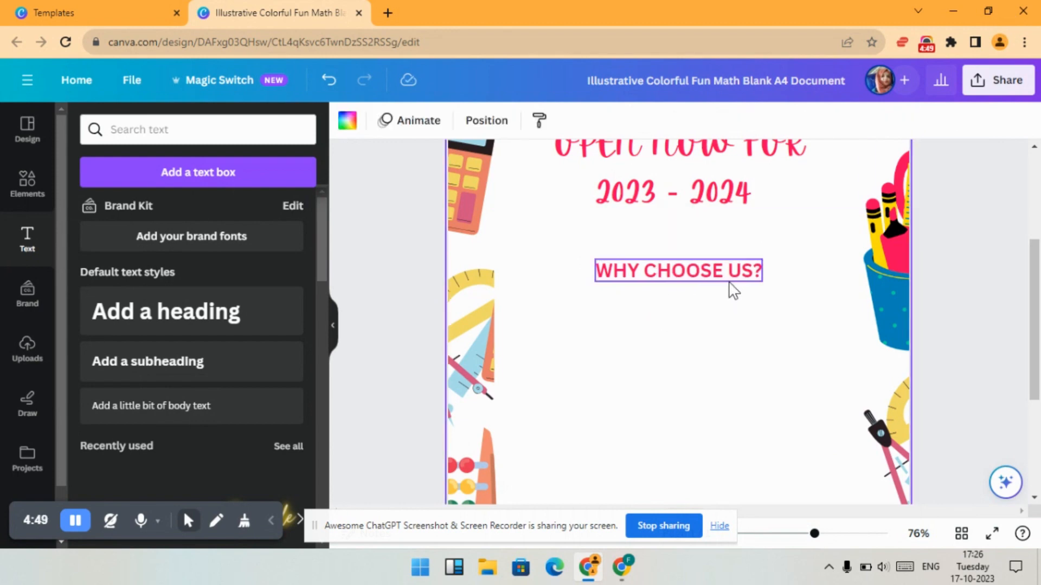
{"action": "left_click_drag", "start_coordinate": [720, 279], "coordinate": [636, 274]}
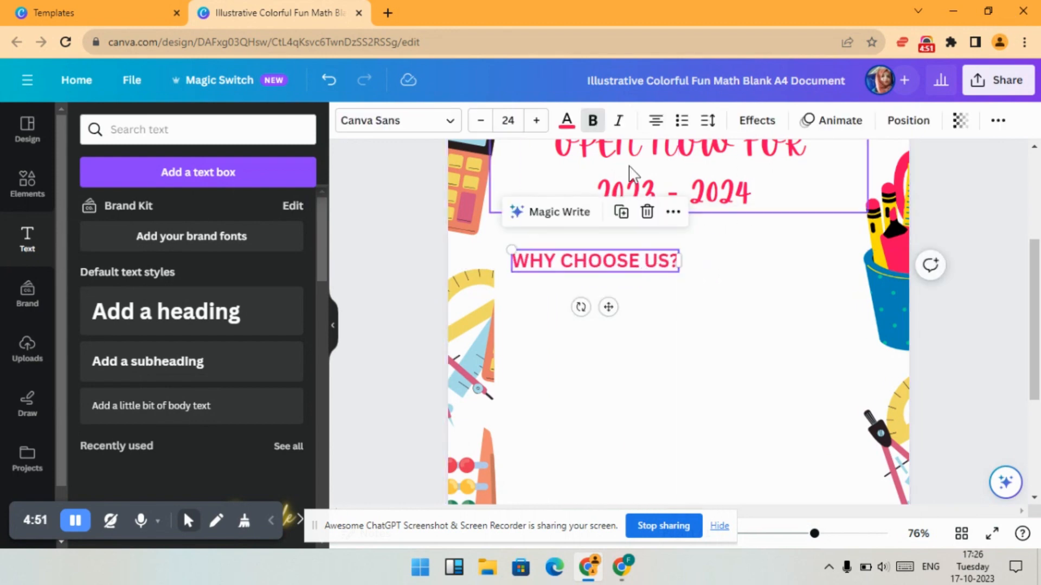
{"action": "left_click", "coordinate": [567, 121]}
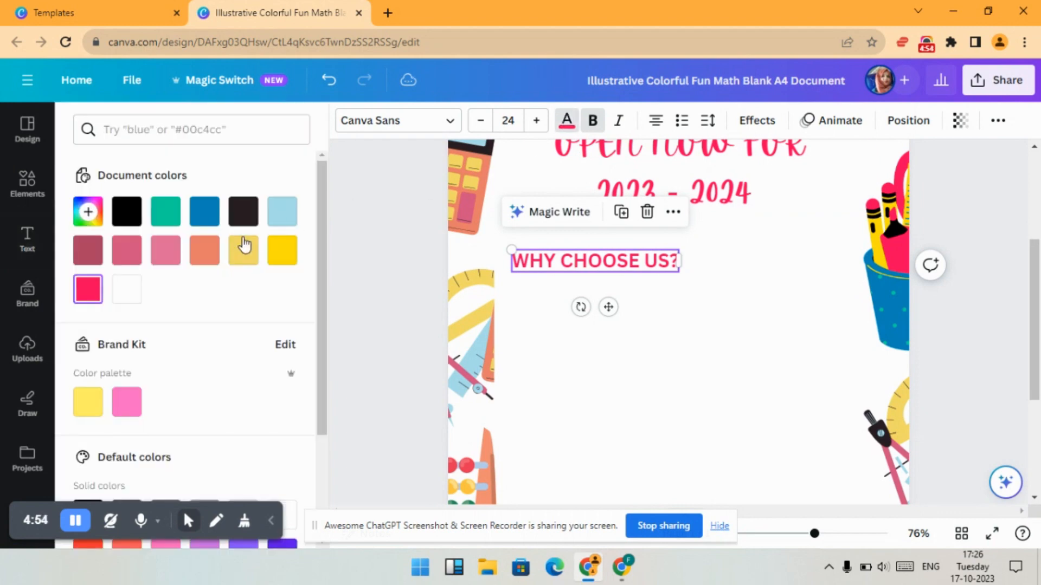
{"action": "left_click", "coordinate": [163, 218]}
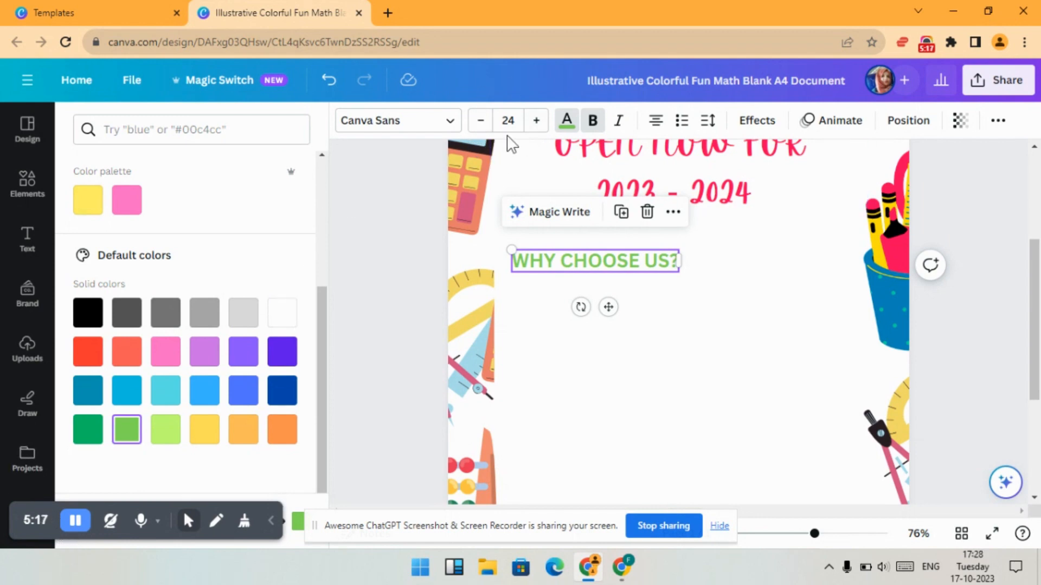
- Set the WHY CHOOSE US? size to 22 and shift it slightly down and left
{"action": "left_click", "coordinate": [480, 121]}
{"action": "left_click", "coordinate": [481, 120]}
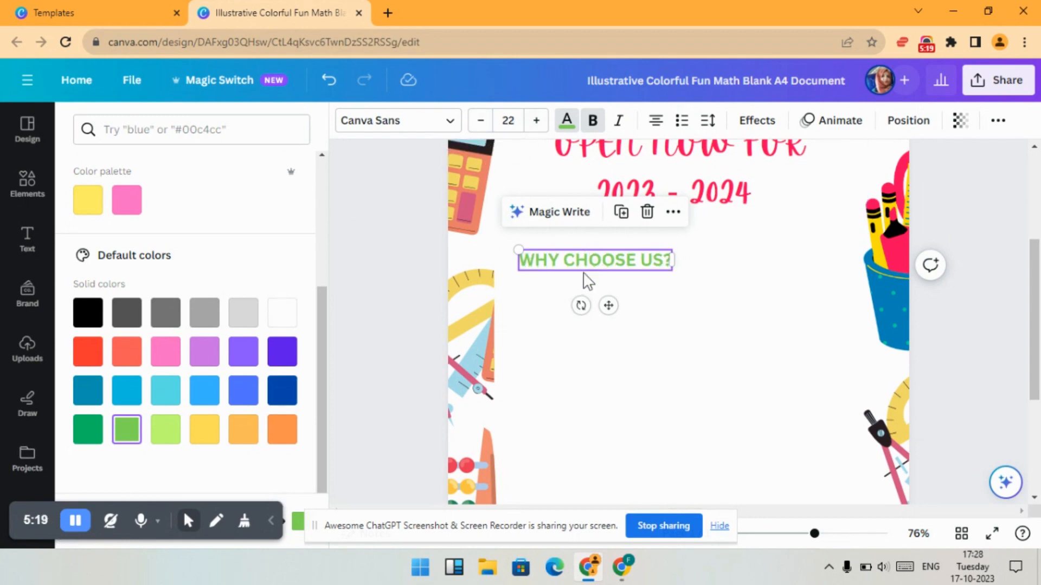
{"action": "left_click_drag", "start_coordinate": [583, 270], "coordinate": [568, 279]}
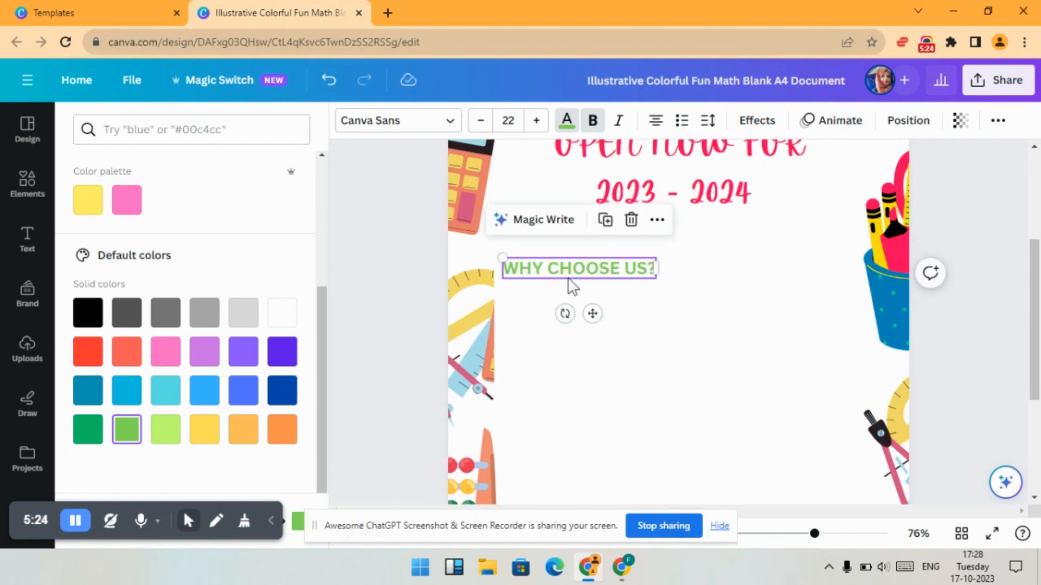
{"action": "left_click", "coordinate": [675, 307]}
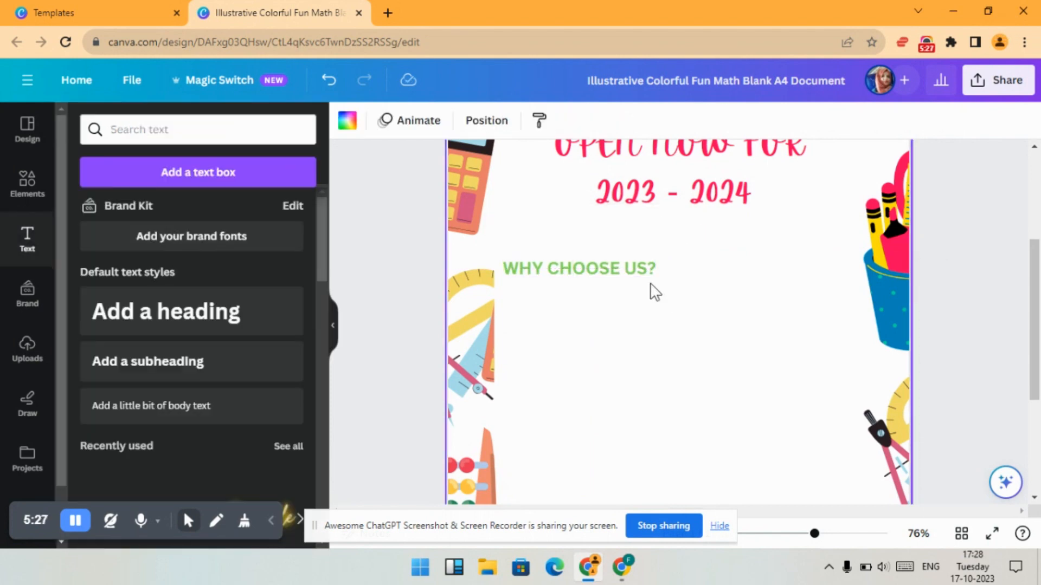
- Add a subheading text box below it reading Loving atmosphere
{"action": "left_click", "coordinate": [167, 364]}
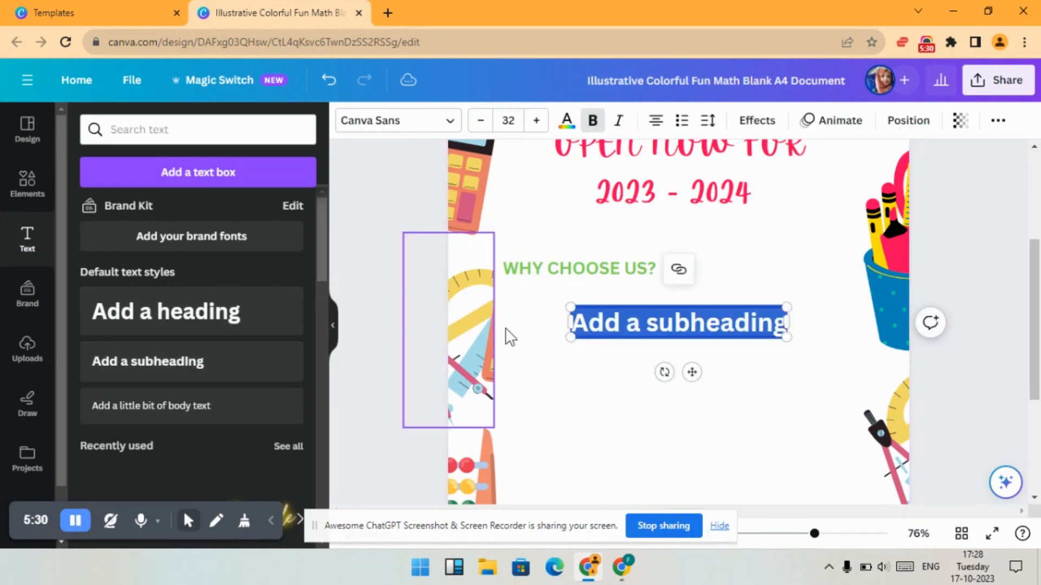
{"action": "double_click", "coordinate": [682, 326]}
{"action": "key", "text": "BackSpace"}
{"action": "key", "text": "BackSpace"}
{"action": "key", "text": "BackSpace"}
{"action": "key", "text": "BackSpace"}
{"action": "key", "text": "BackSpace"}
{"action": "key", "text": "BackSpace"}
{"action": "key", "text": "BackSpace"}
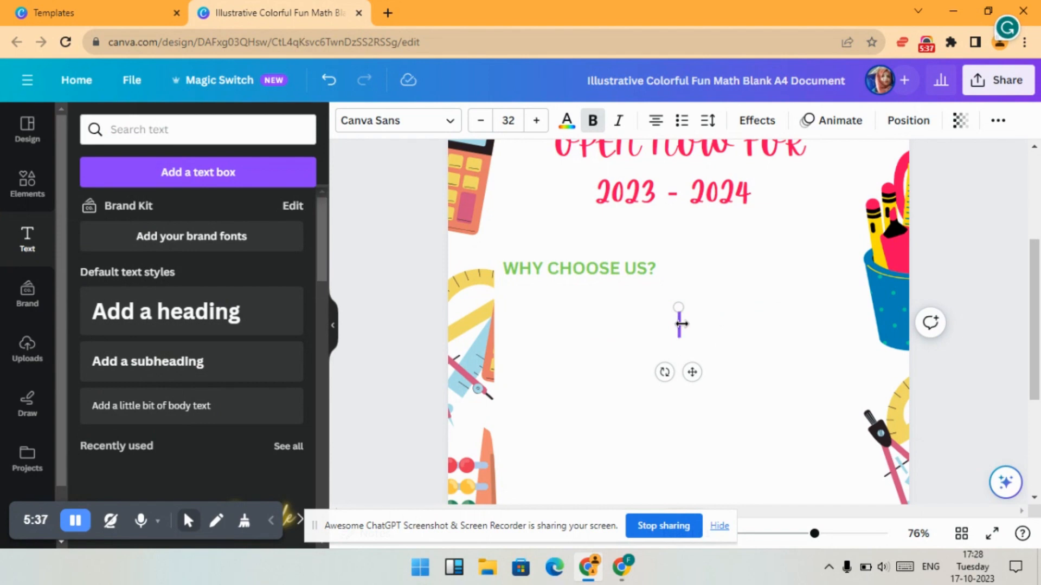
{"action": "type", "text": "Loving"}
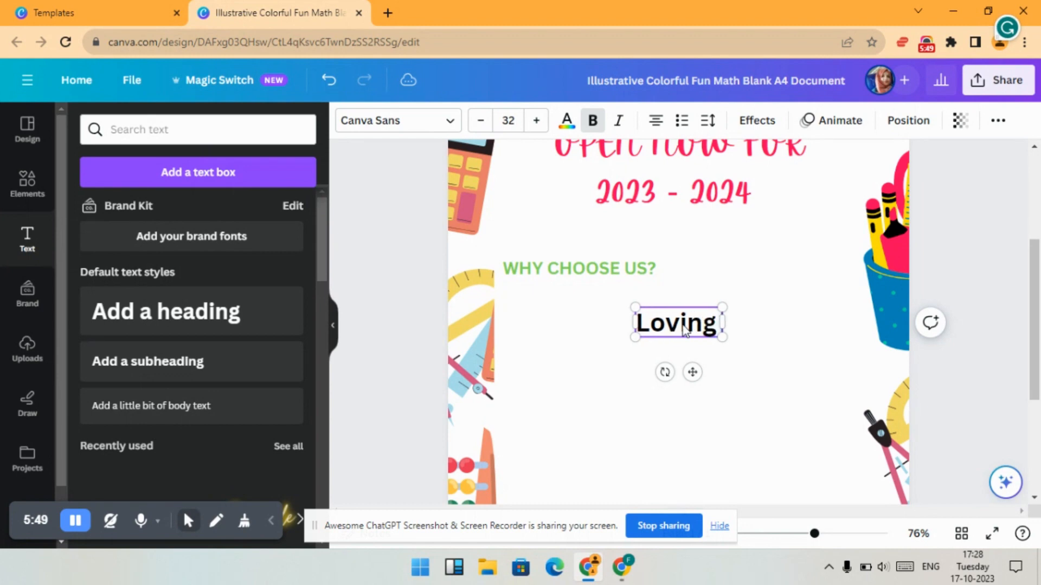
{"action": "type", "text": " atmosphere"}
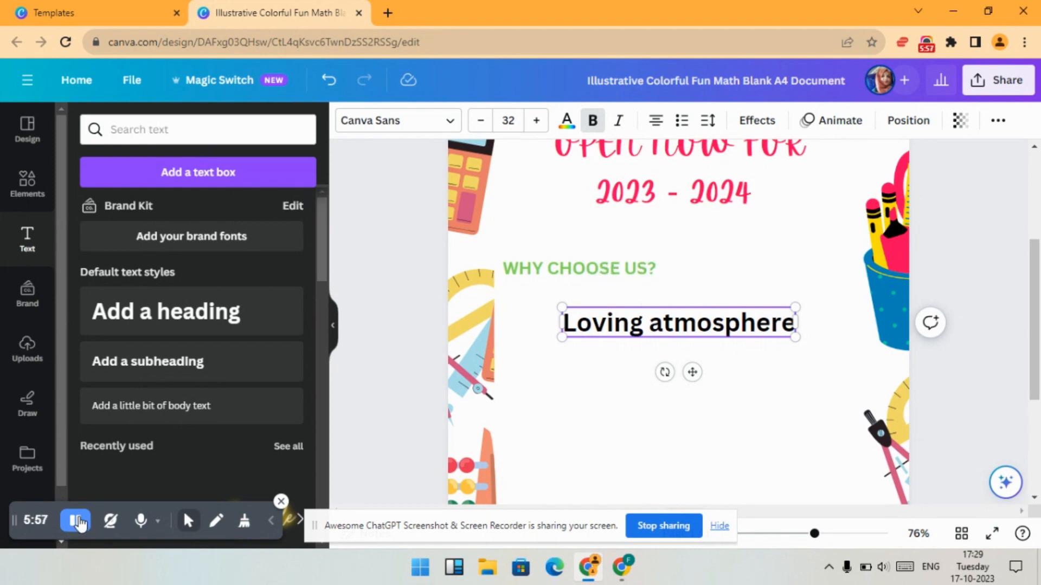
- Start a new line in the feature text box and add Active Playground as the second line
{"action": "left_click", "coordinate": [790, 332]}
{"action": "key", "text": "Return"}
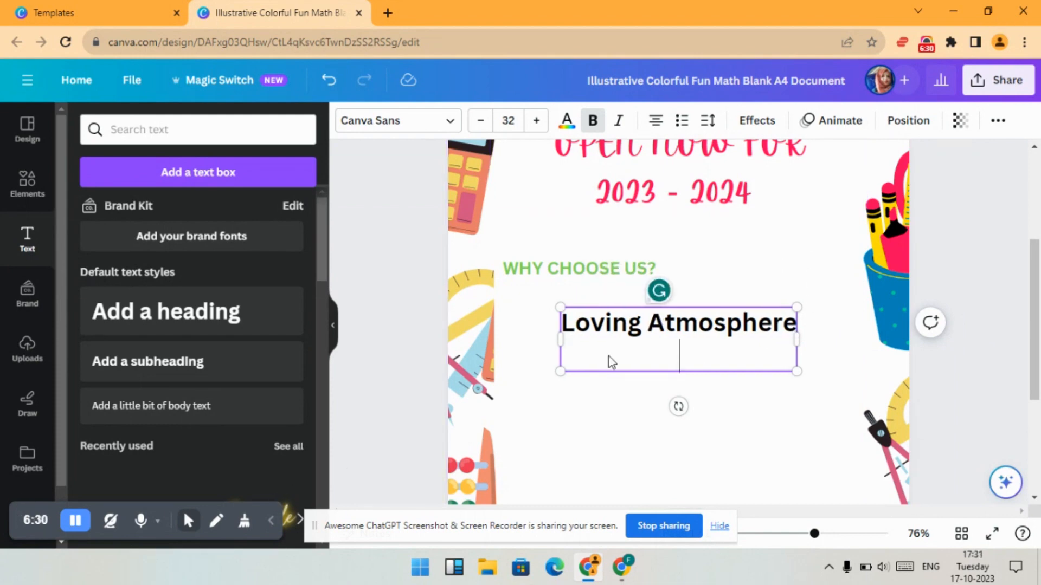
{"action": "type", "text": "ACTI"}
{"action": "key", "text": "BackSpace"}
{"action": "key", "text": "BackSpace"}
{"action": "key", "text": "BackSpace"}
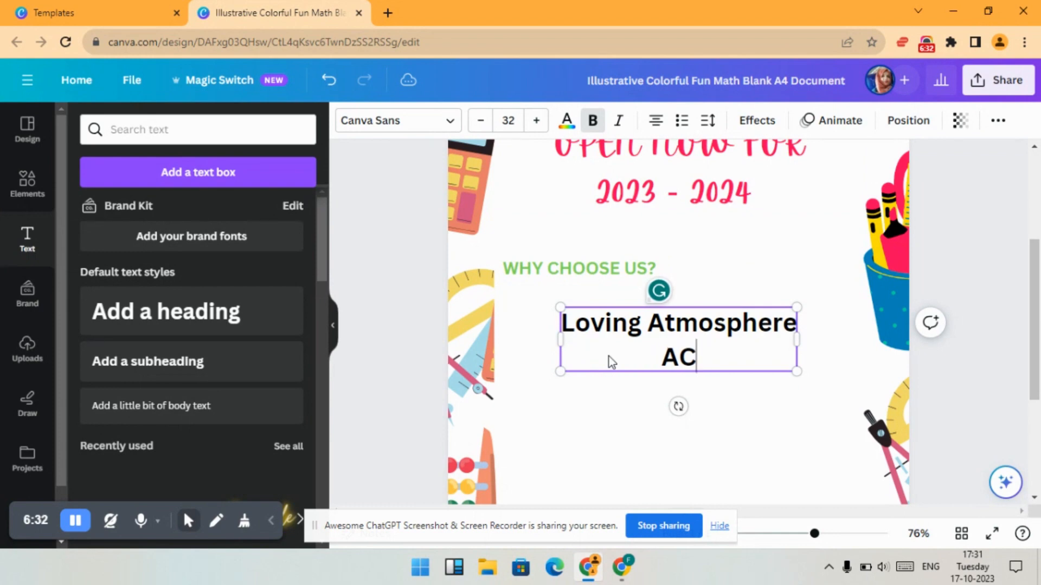
{"action": "type", "text": "ctive pl"}
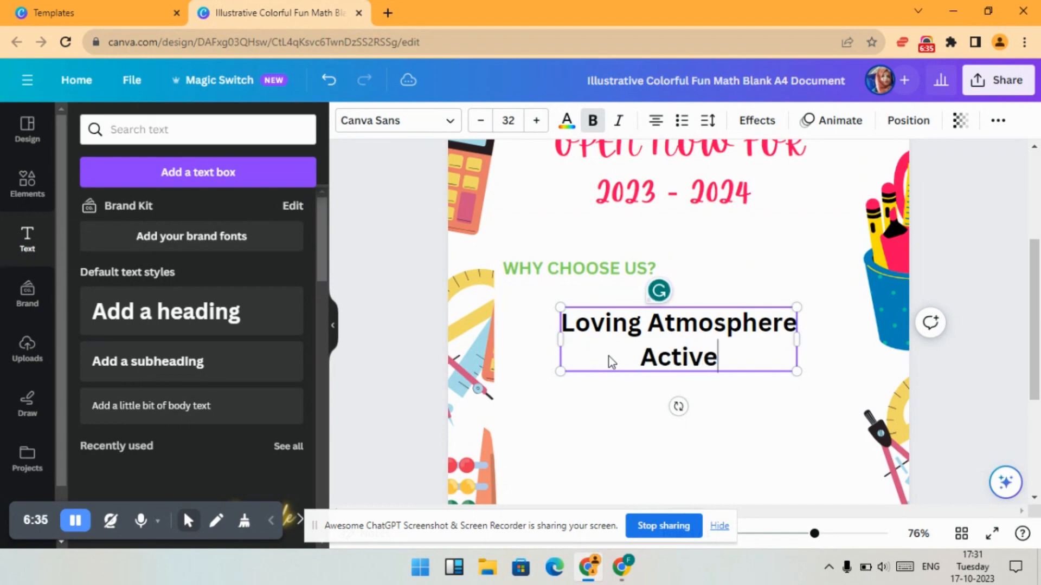
{"action": "key", "text": "BackSpace"}
{"action": "key", "text": "BackSpace"}
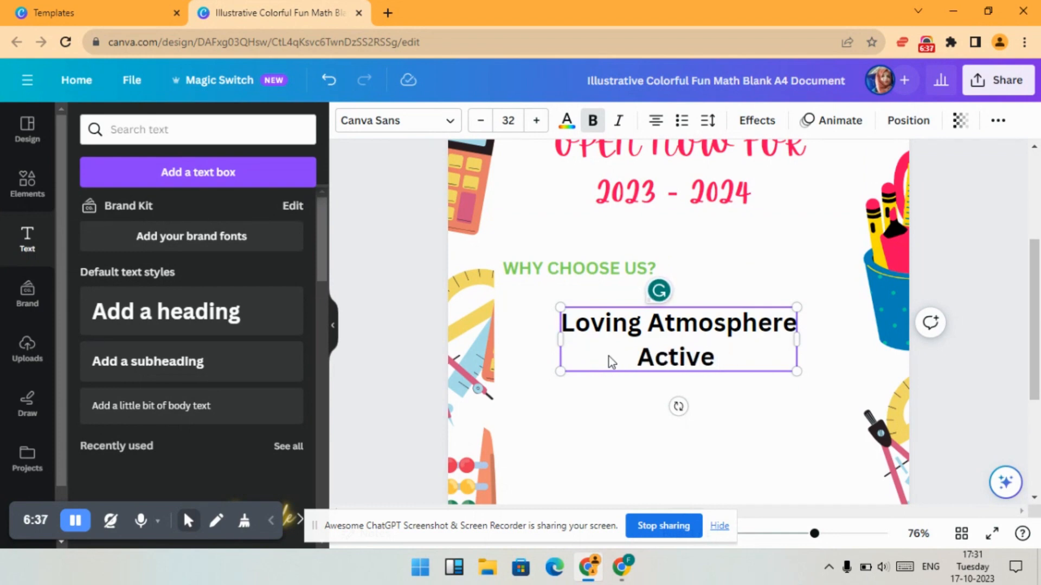
{"action": "type", "text": "Playgri"}
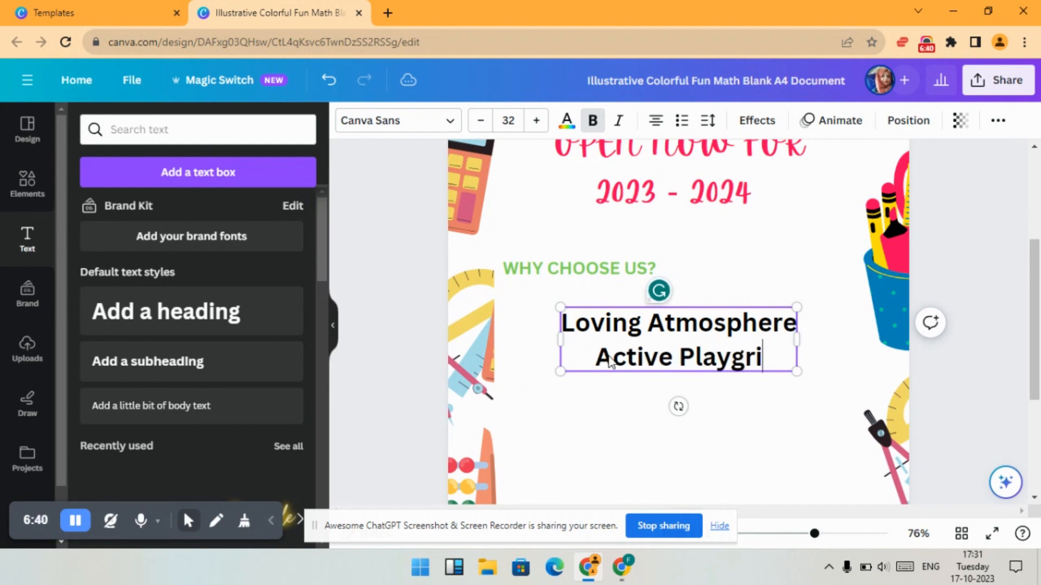
{"action": "key", "text": "BackSpace"}
{"action": "type", "text": "ound"}
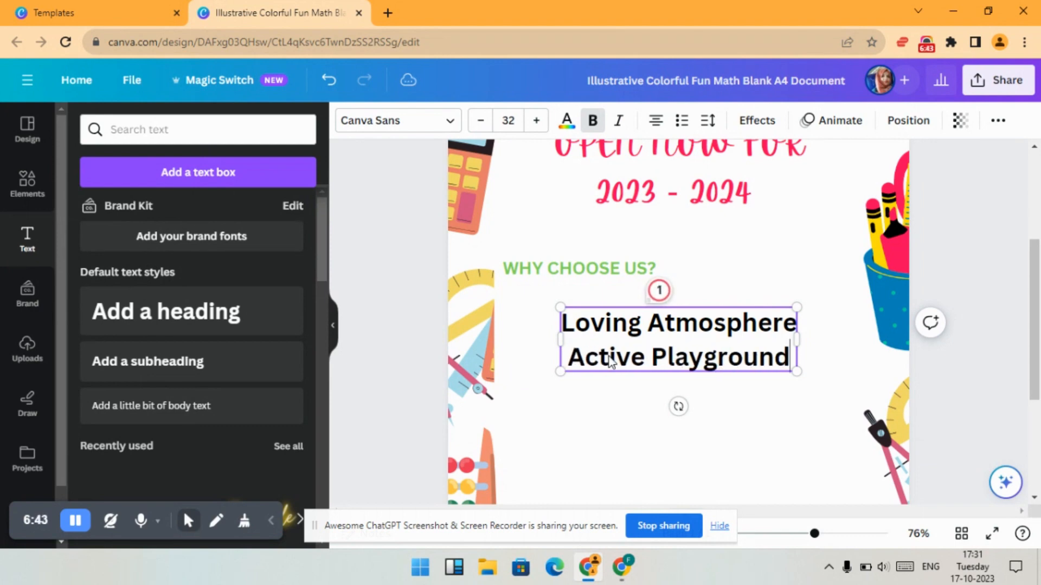
{"action": "key", "text": "Return"}
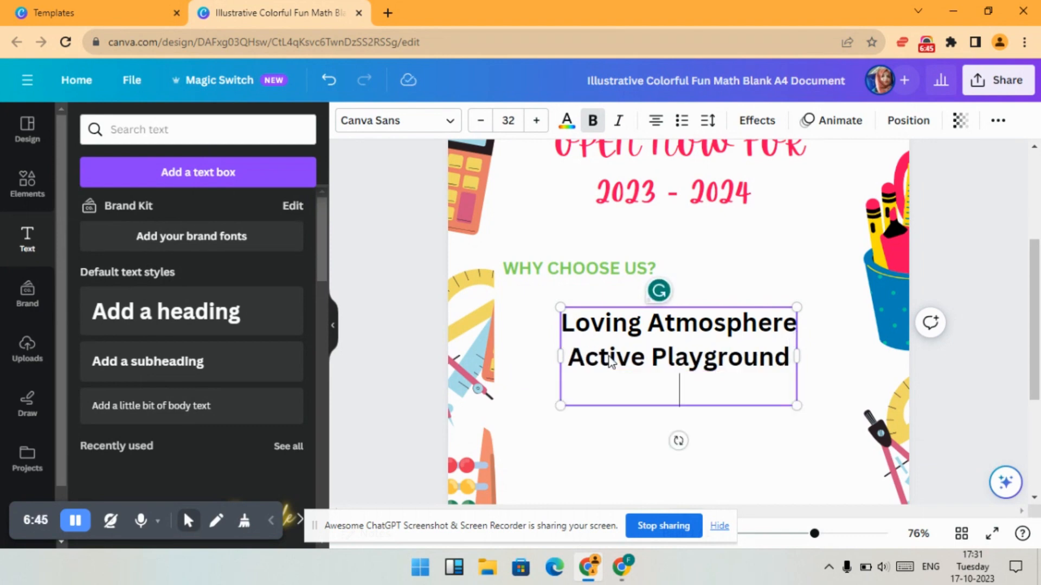
- Add a third line reading Big classes to the feature list
{"action": "type", "text": "BIG"}
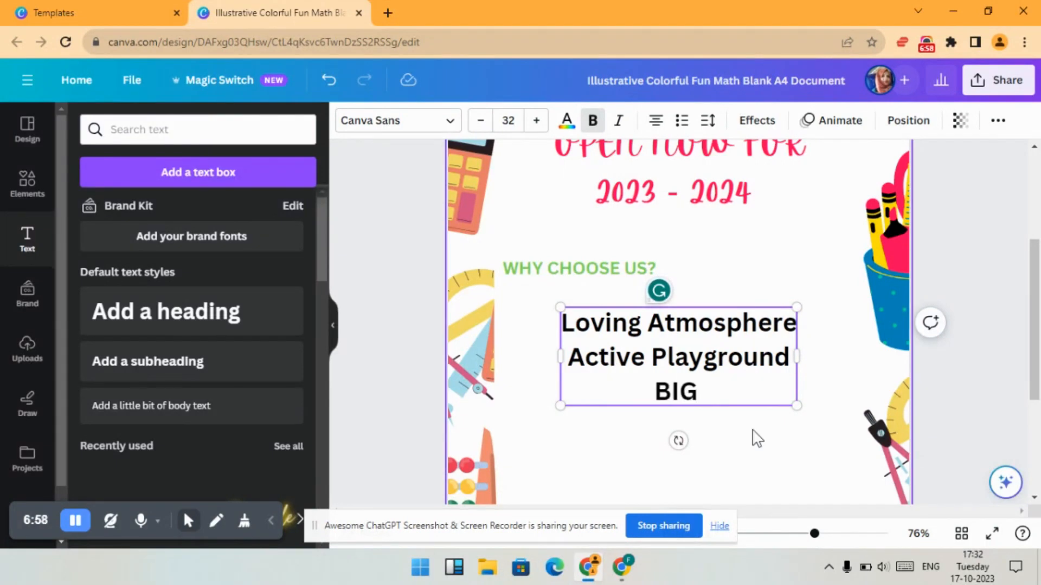
{"action": "key", "text": "BackSpace"}
{"action": "key", "text": "BackSpace"}
{"action": "key", "text": "BackSpace"}
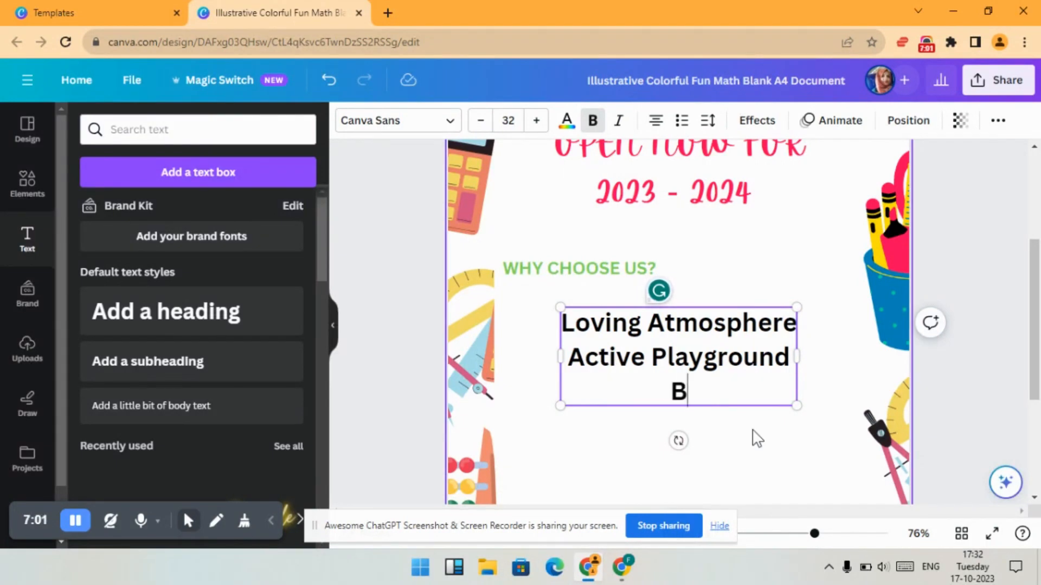
{"action": "type", "text": "ig classes"}
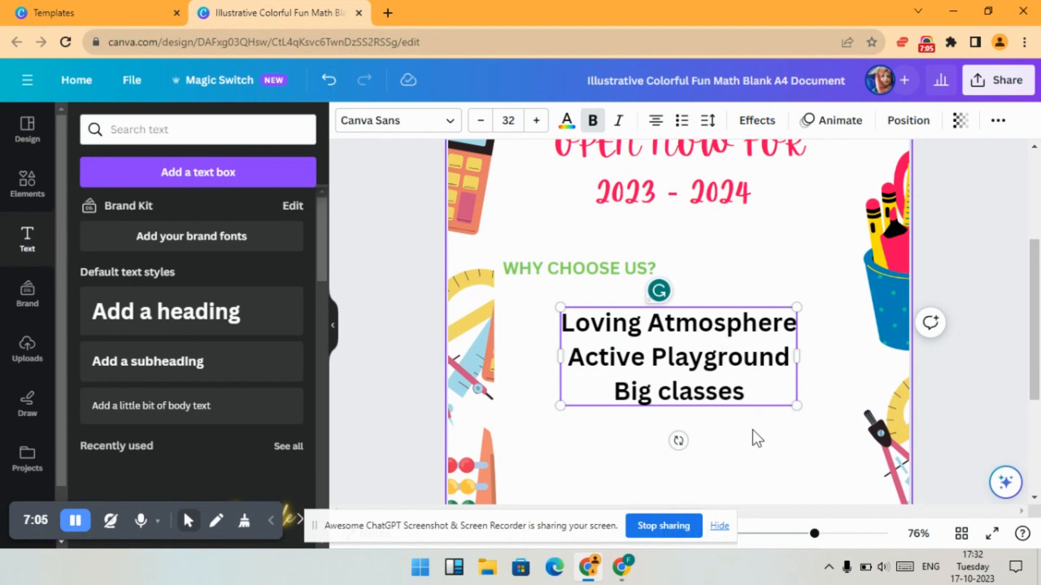
{"action": "key", "text": "Return"}
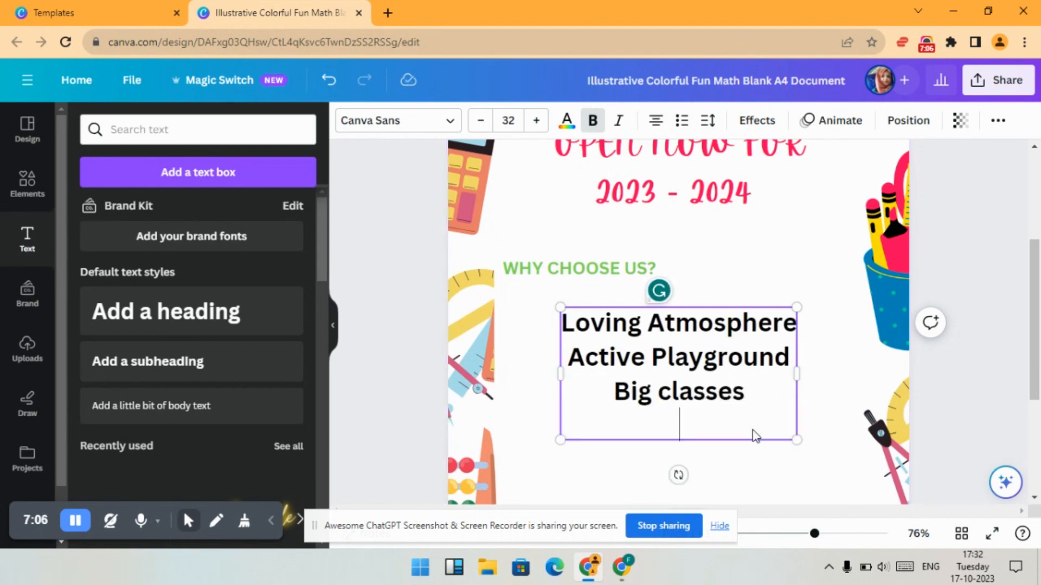
- Add a fourth line reading Huge Library to the feature list
{"action": "type", "text": "Huge LIBR"}
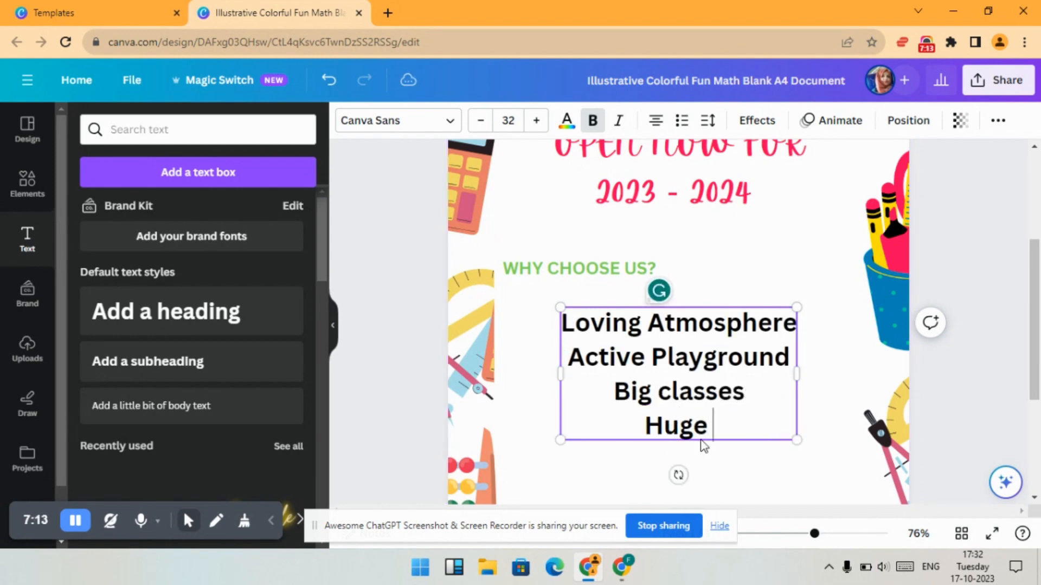
{"action": "key", "text": "BackSpace"}
{"action": "key", "text": "BackSpace"}
{"action": "key", "text": "BackSpace"}
{"action": "key", "text": "BackSpace"}
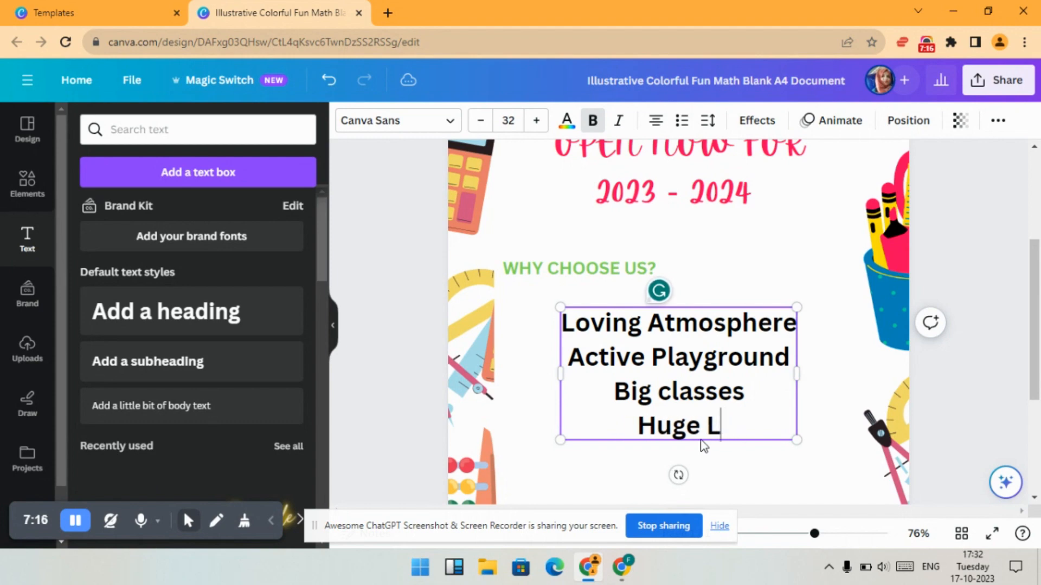
{"action": "type", "text": "Li"}
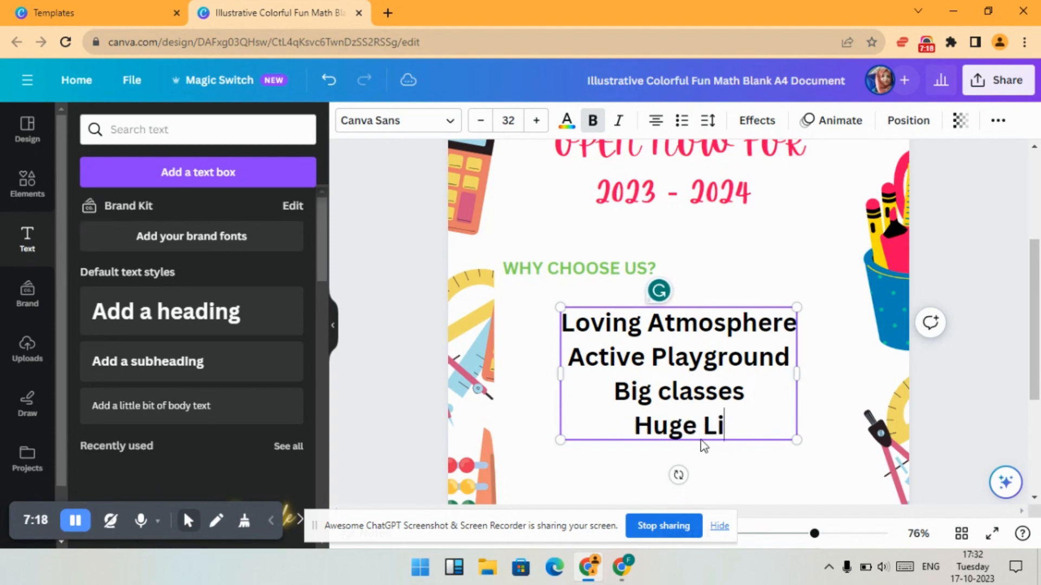
{"action": "type", "text": "brary"}
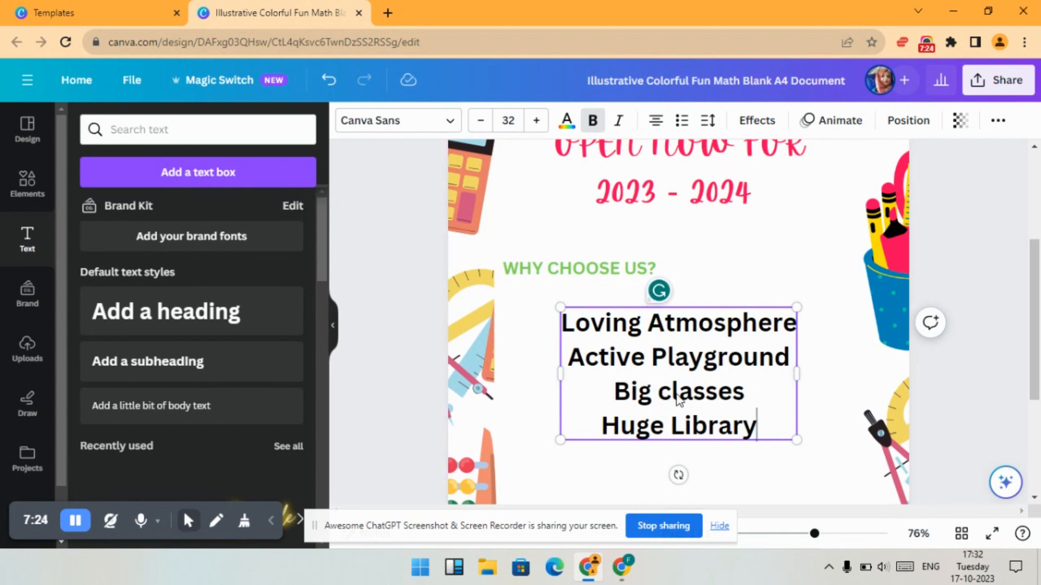
- Capitalize the word Classes in the Big classes line and finish editing the text box
{"action": "key", "text": "BackSpace"}
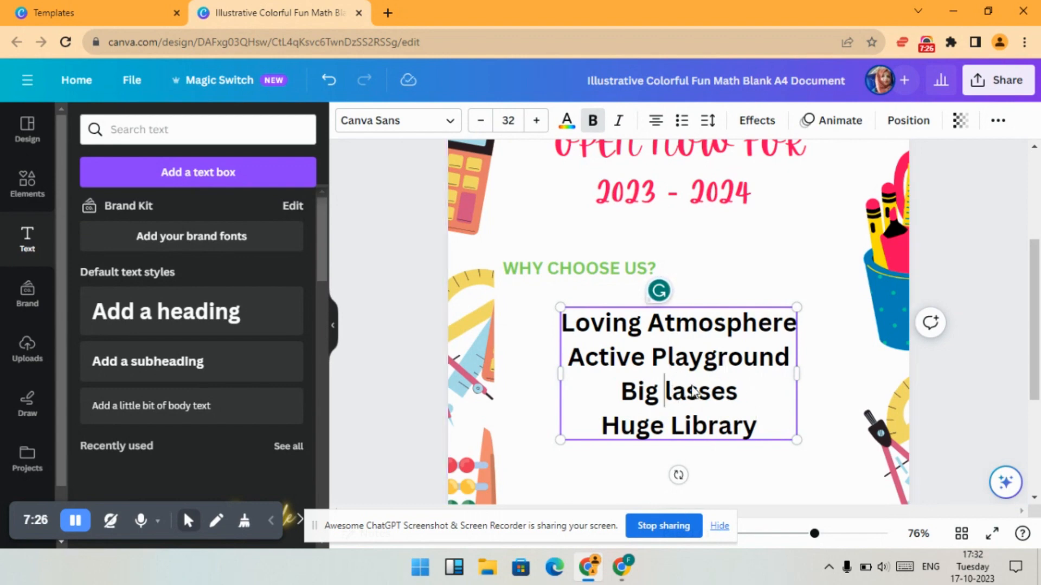
{"action": "type", "text": "c"}
{"action": "key", "text": "BackSpace"}
{"action": "type", "text": "C"}
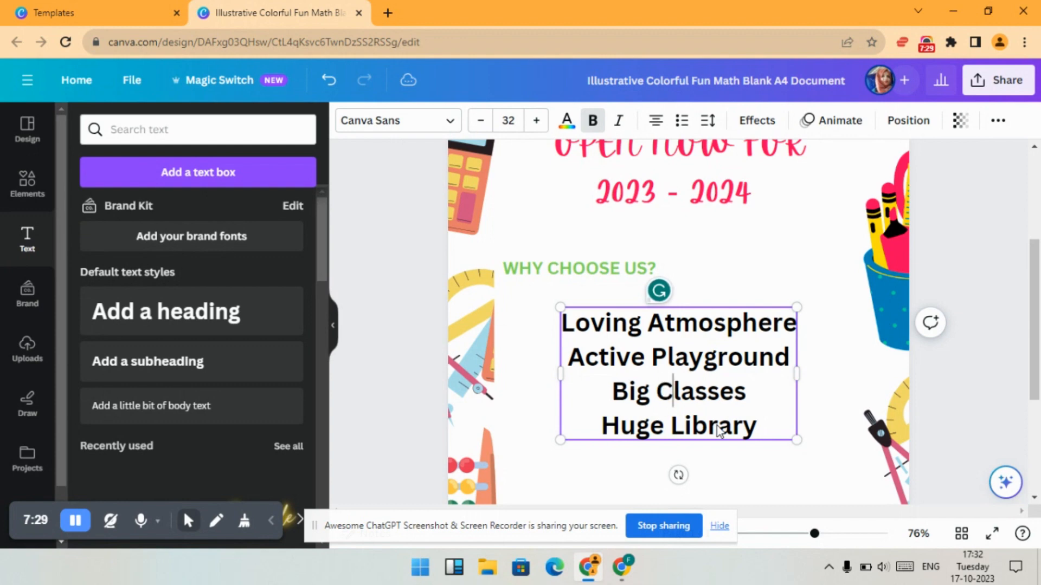
{"action": "key", "text": "Escape"}
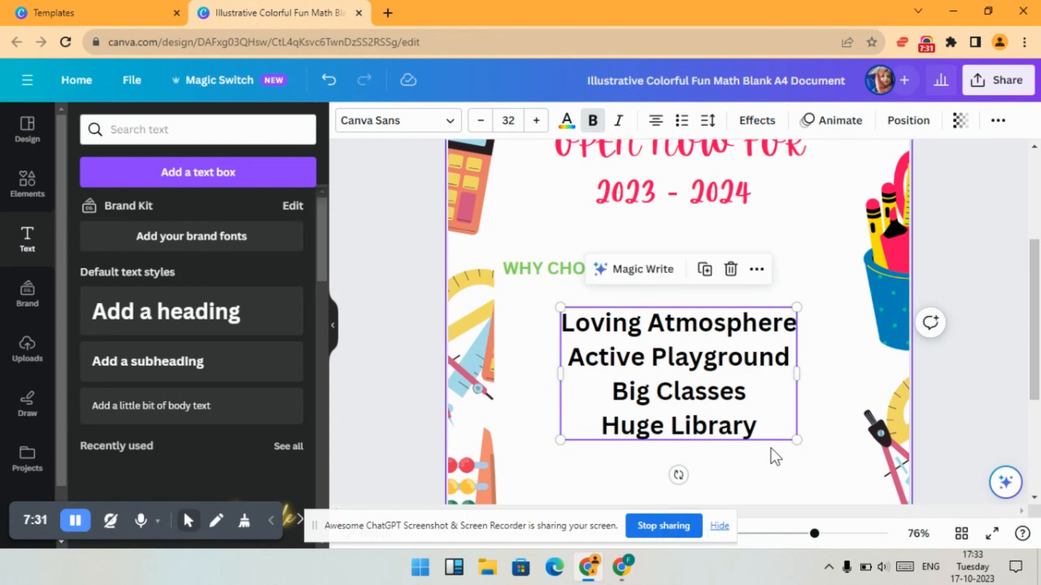